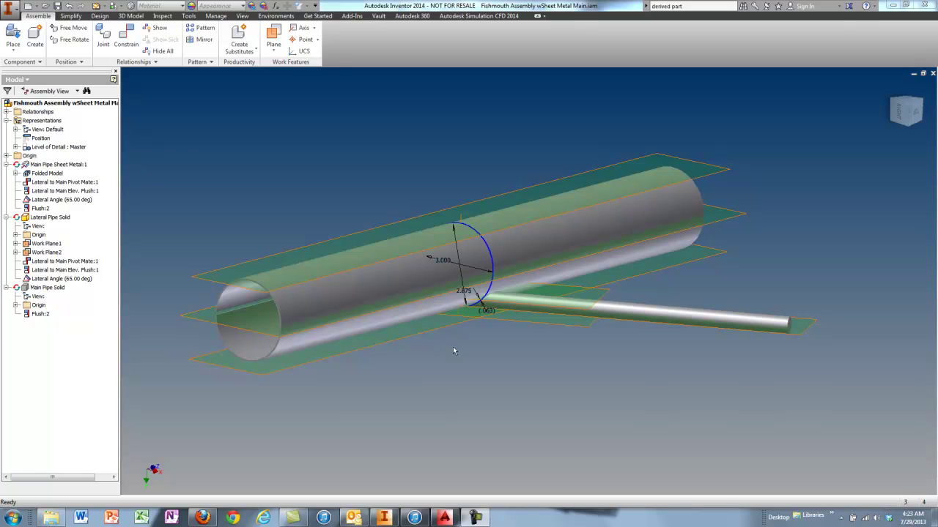
Open Main Pipe Sheet Metal in its own window and inspect the fishmouth cutout's edge loop
right_click(558, 232)
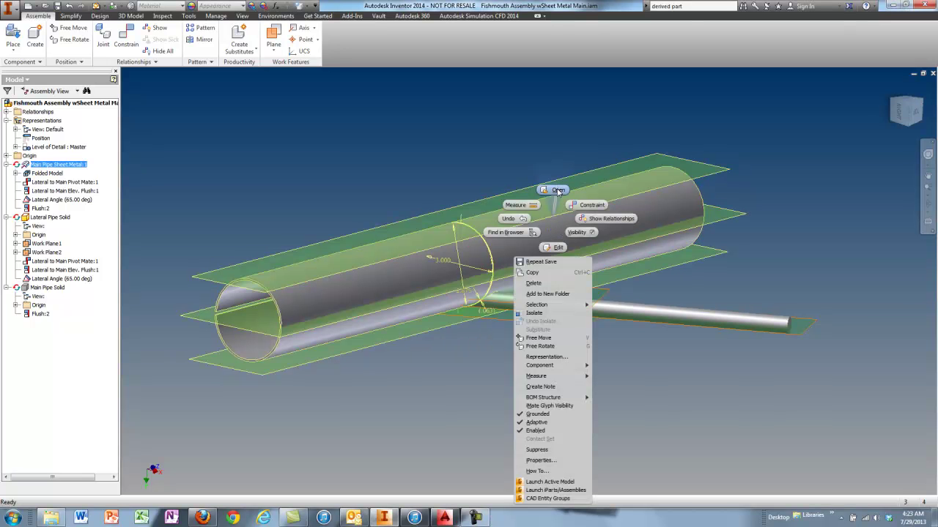
left_click(558, 190)
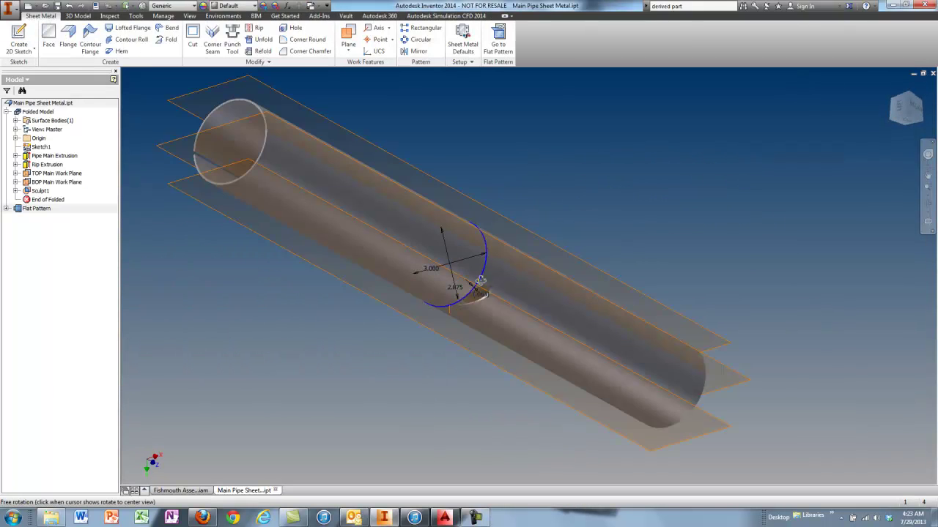
scroll(481, 296, "down", 5)
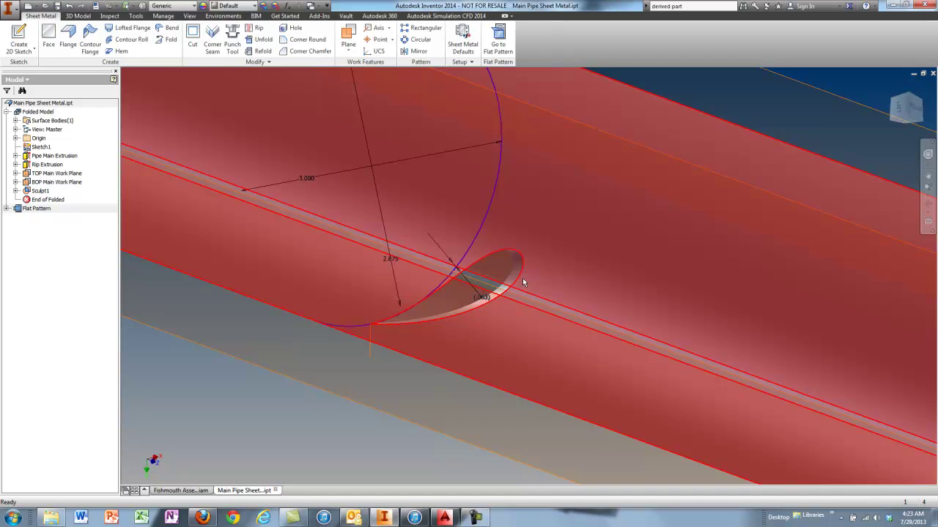
left_click(519, 279)
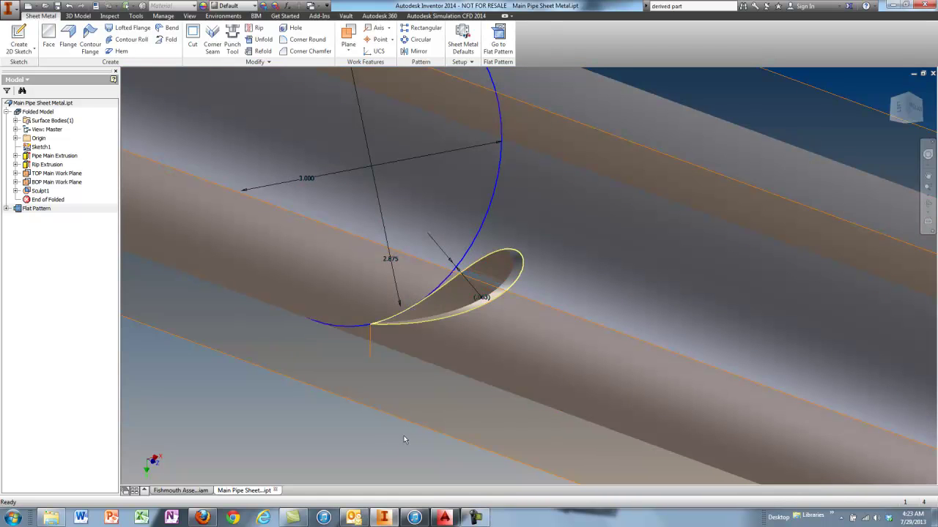
scroll(488, 324, "up", 5)
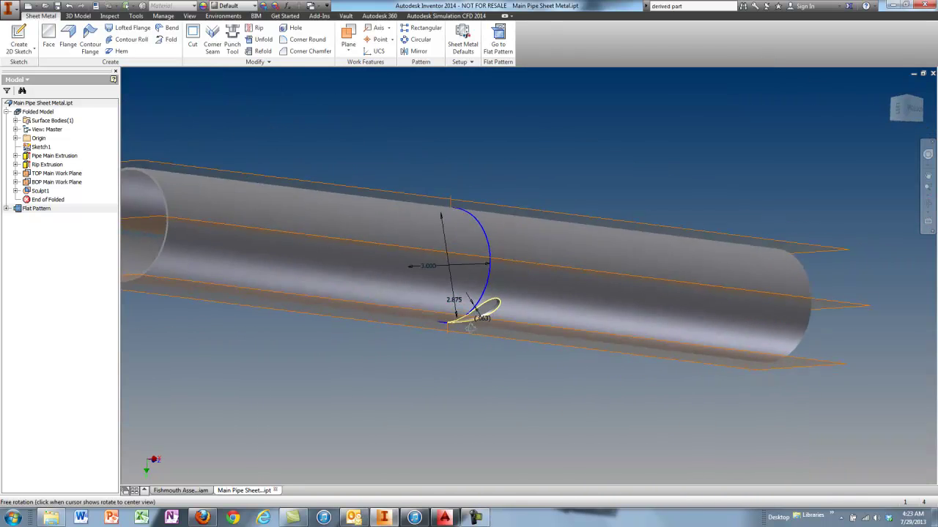
middle_click_drag(469, 327, 554, 326, "shift")
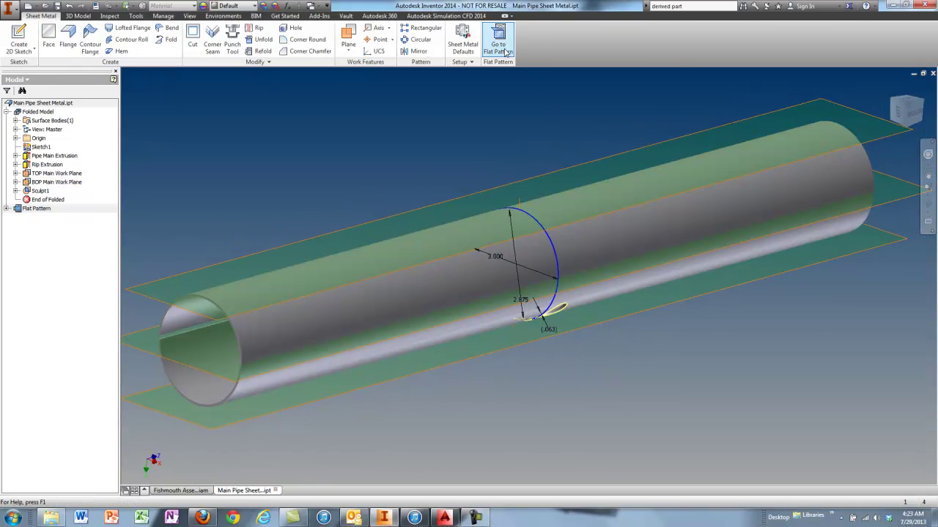
Switch to the flat pattern and select the teardrop-shaped hole outline
left_click(505, 51)
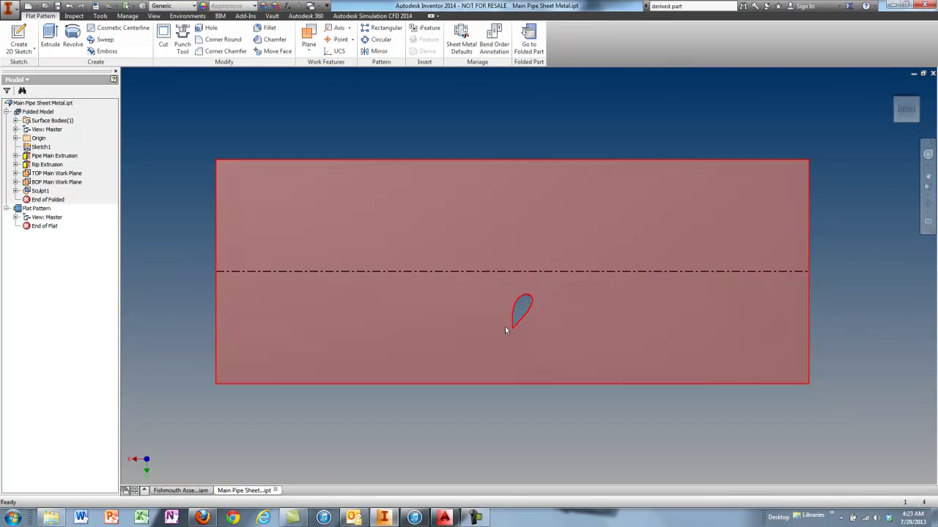
scroll(519, 317, "up", 5)
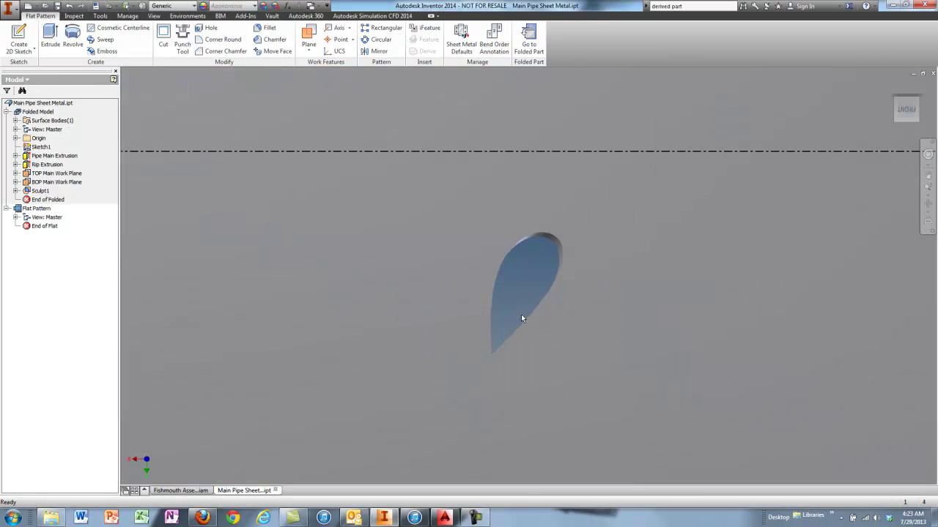
left_click(532, 317)
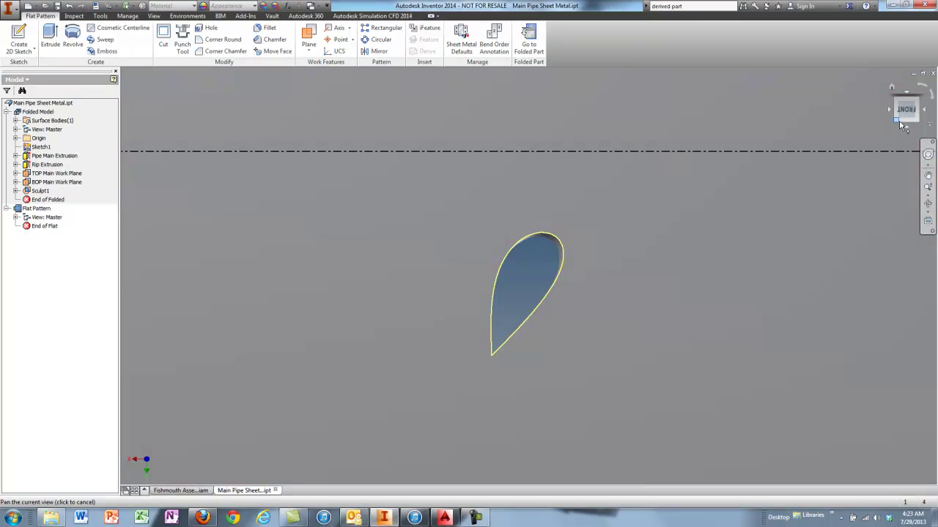
Rotate the view to the back and front with the ViewCube, then recentre the flat sheet
left_click(907, 129)
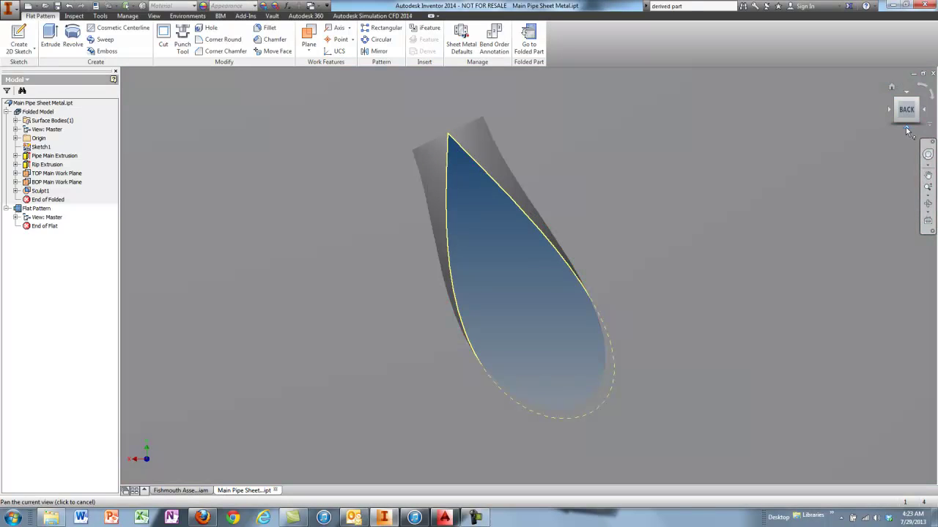
left_click(907, 129)
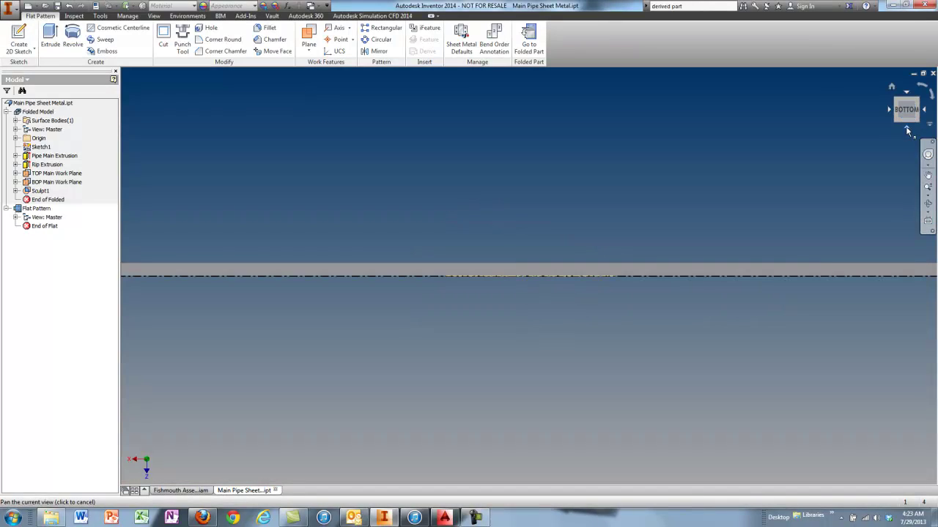
left_click(907, 129)
scroll(702, 197, "up", 8)
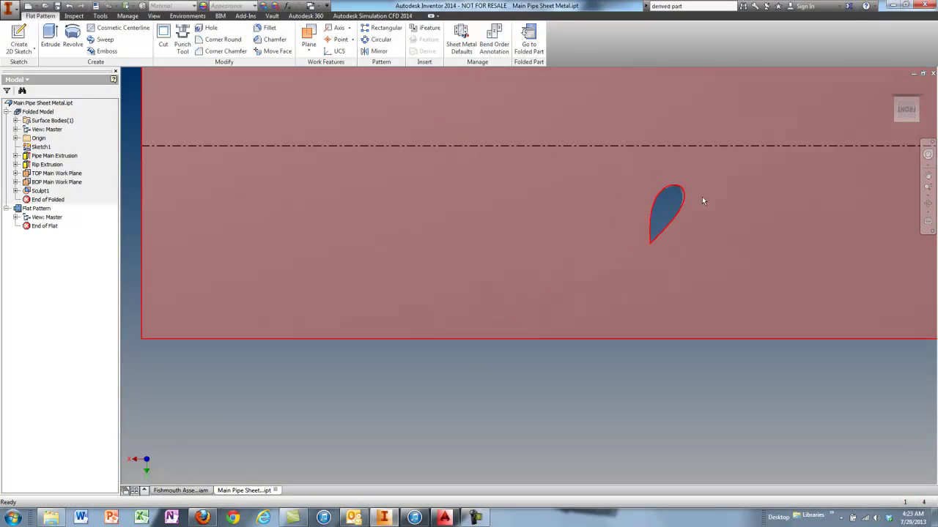
middle_click_drag(714, 197, 509, 284)
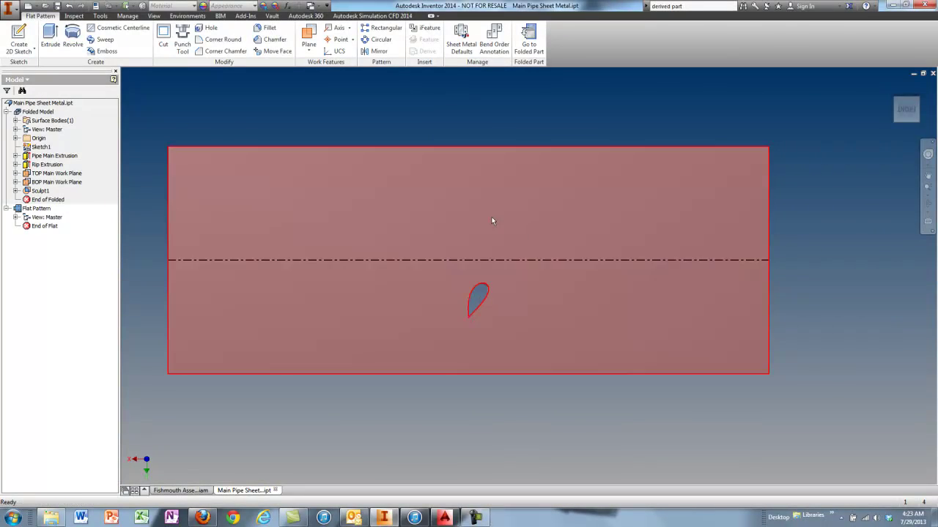
middle_click_drag(492, 217, 526, 224)
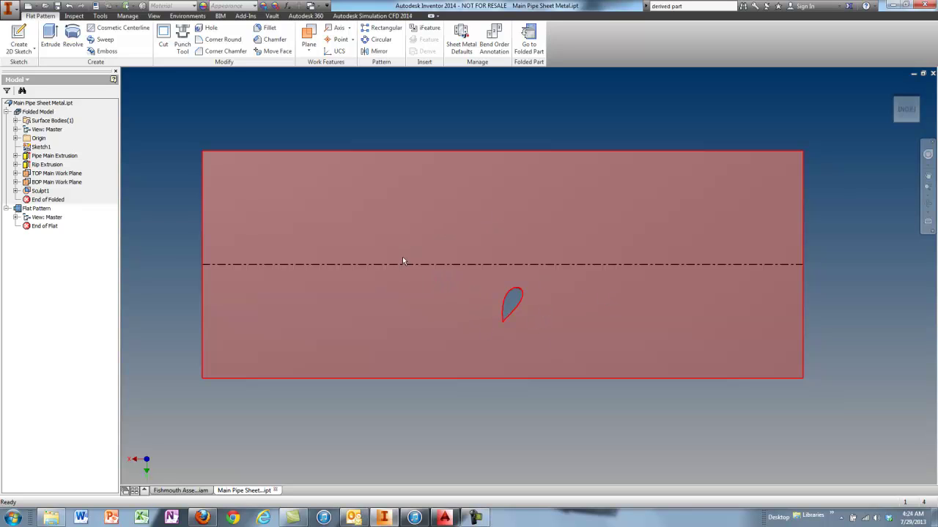
Create an empty Sketch8 on the flat pattern face, accepting the flat-pattern edit warning
left_click(538, 192)
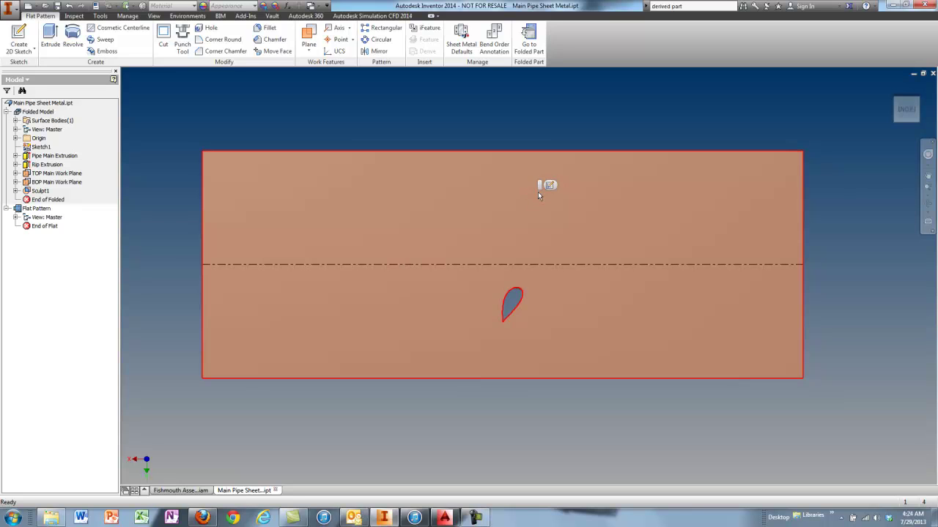
right_click(537, 192)
left_click(542, 219)
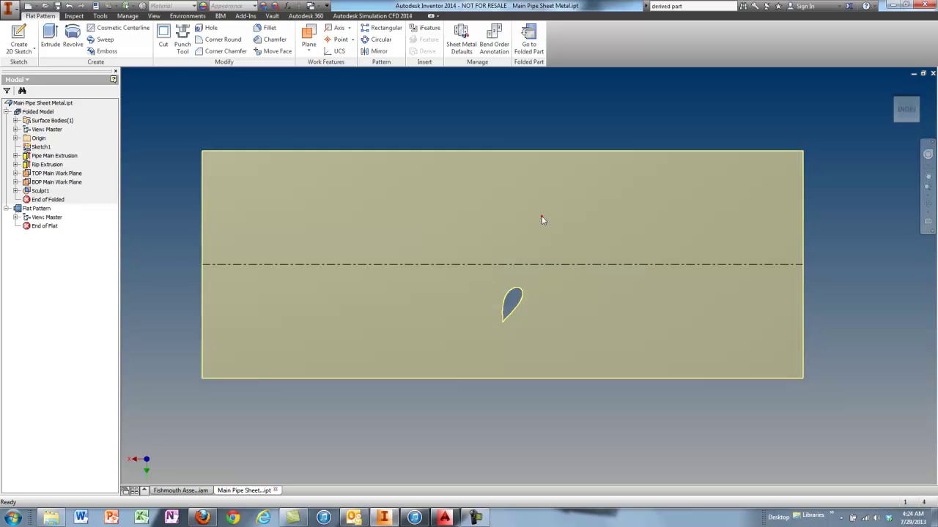
left_click(454, 273)
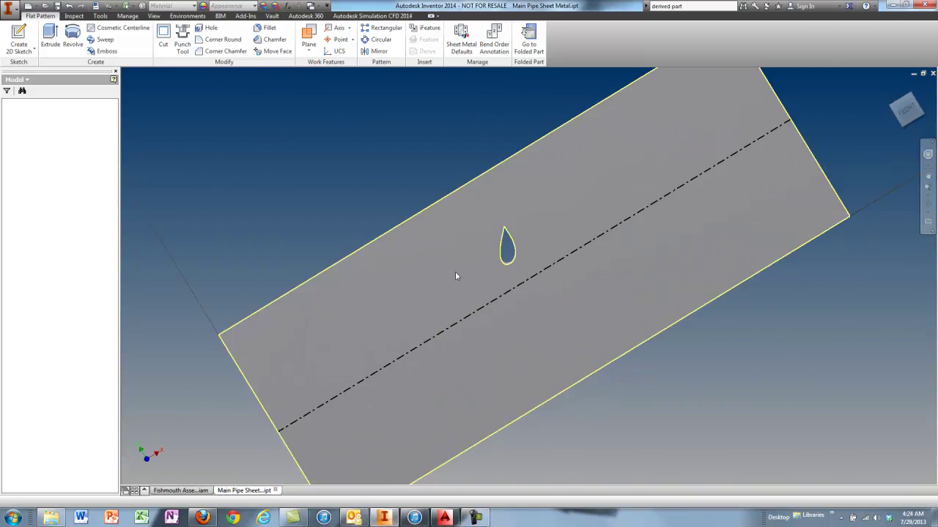
left_click(753, 36)
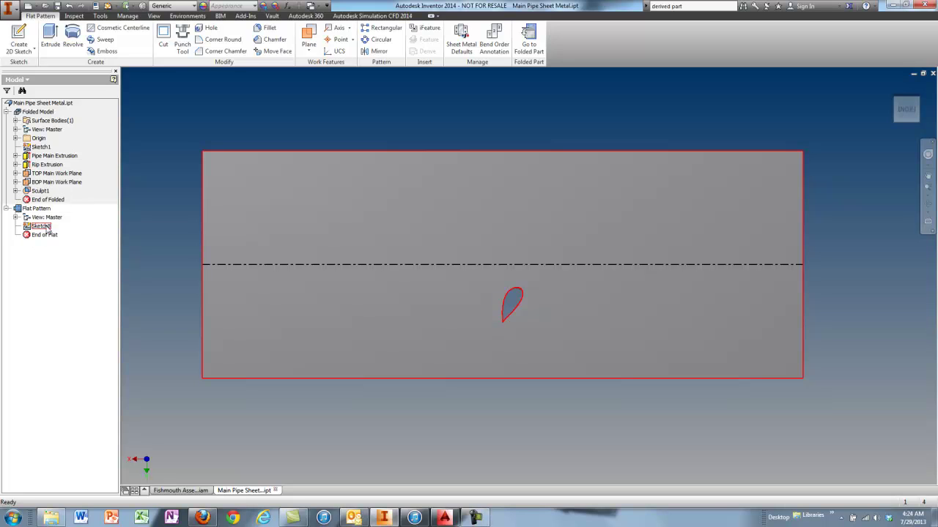
right_click(47, 227)
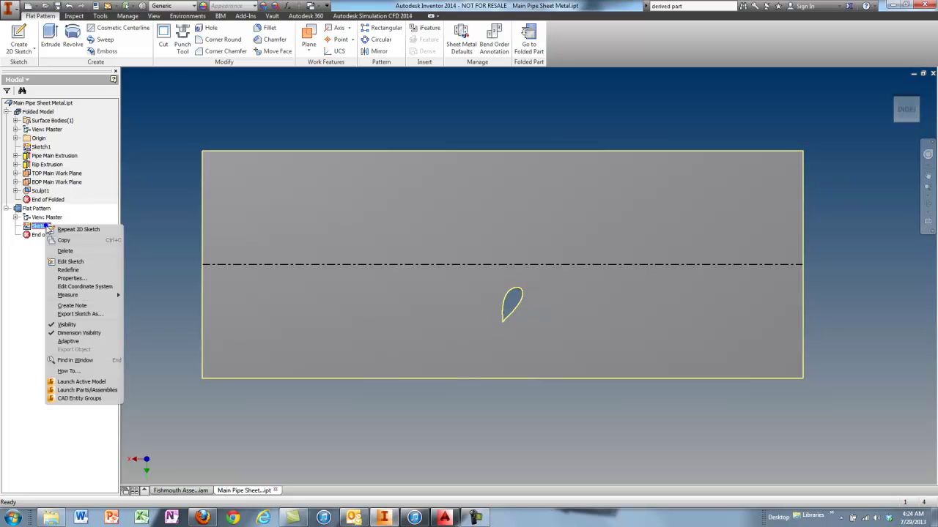
left_click(77, 315)
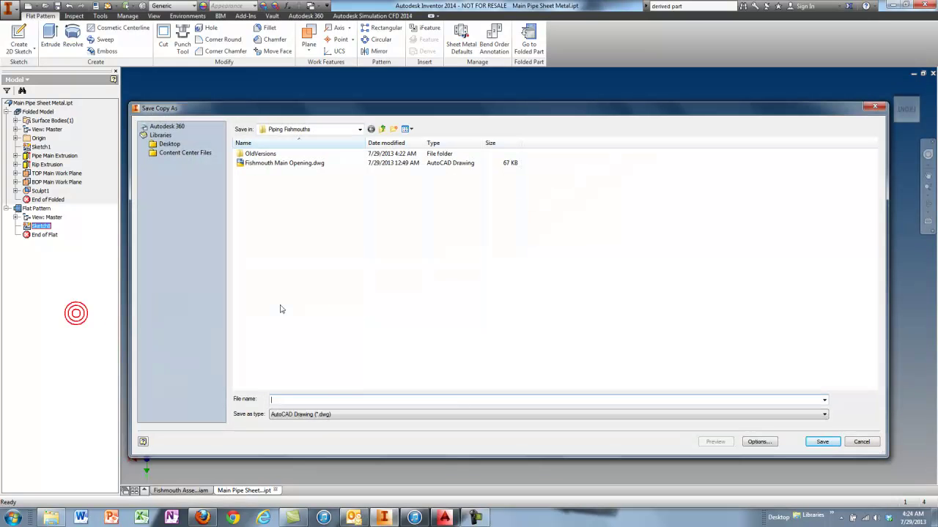
left_click(325, 415)
left_click(325, 415)
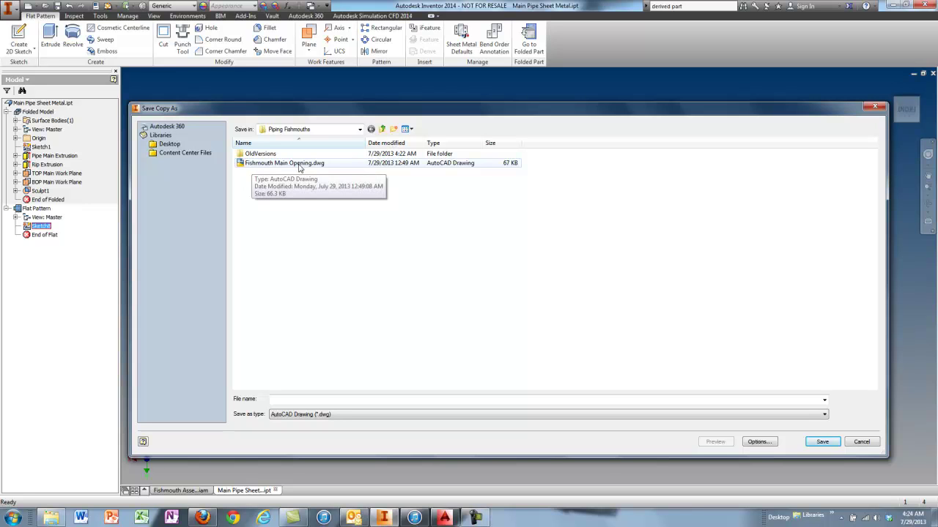
left_click(859, 443)
left_click(503, 301)
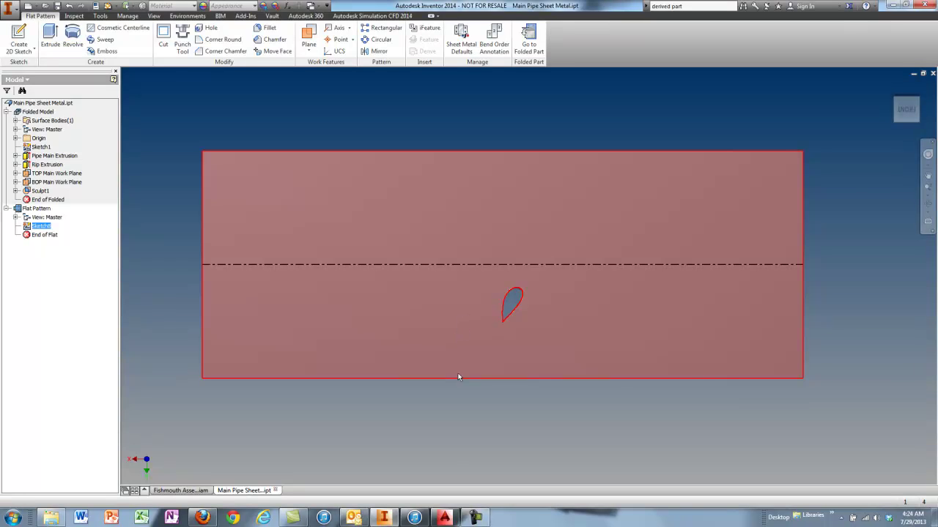
left_click(440, 519)
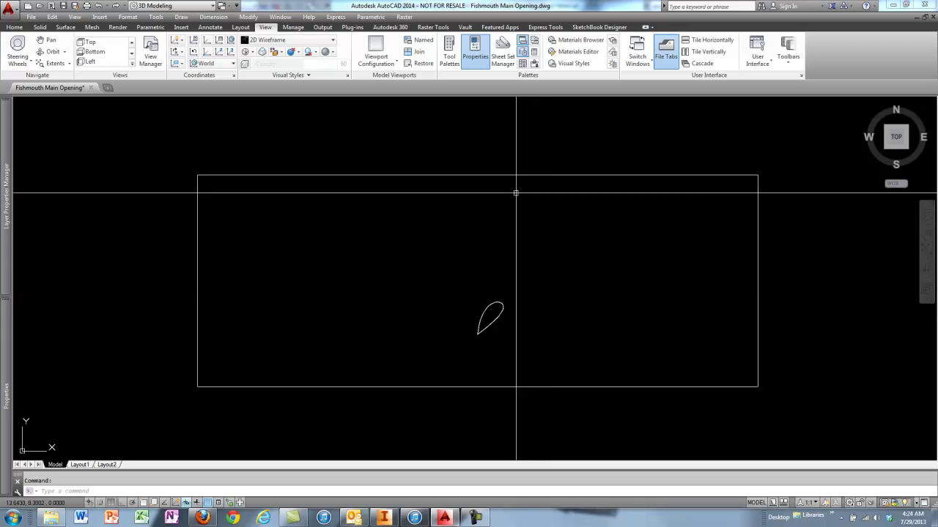
left_click(465, 382)
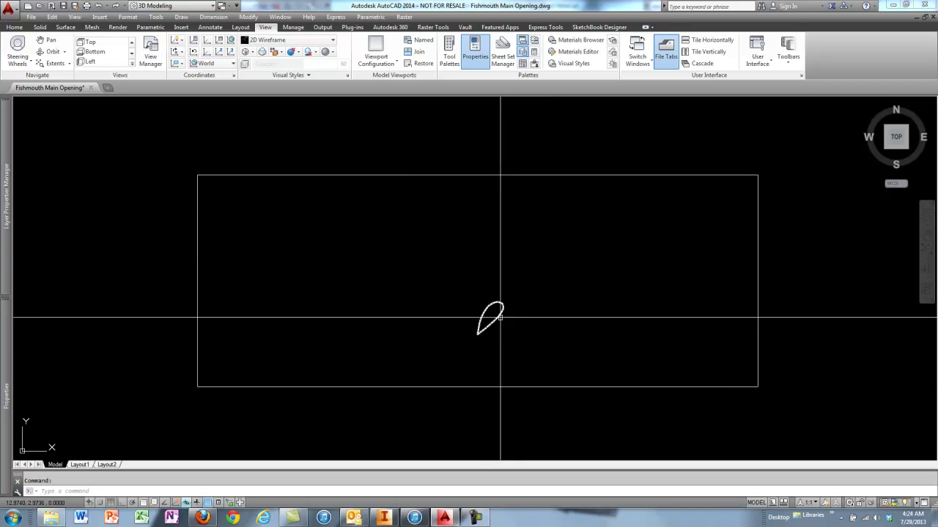
scroll(483, 324, "up", 5)
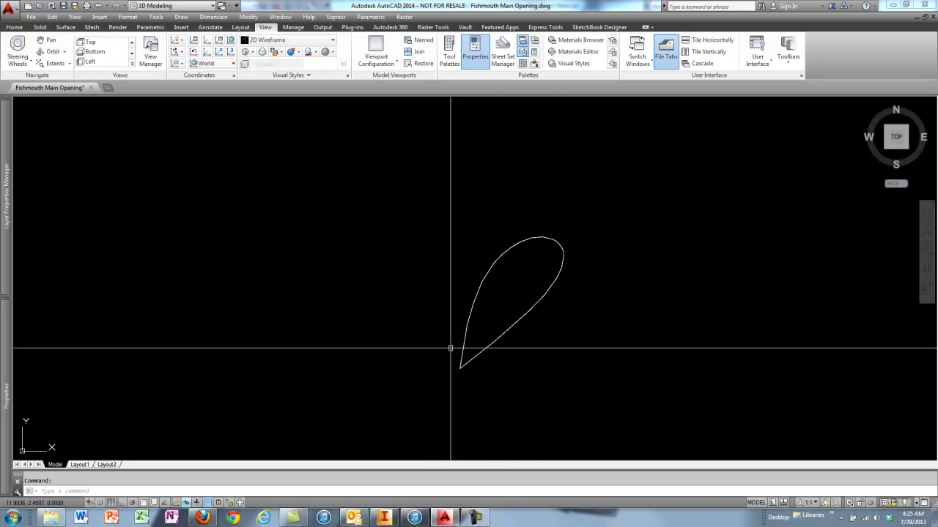
scroll(502, 356, "down", 3)
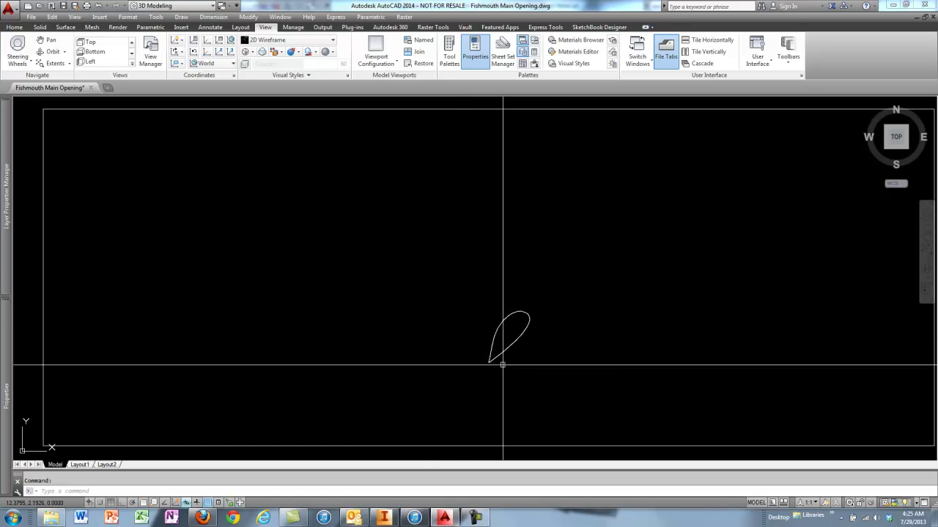
scroll(503, 360, "down", 2)
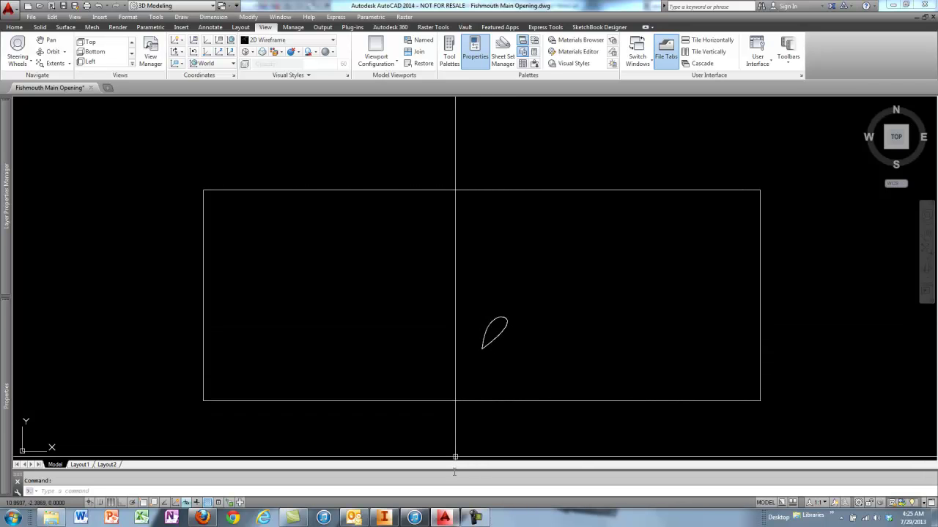
Leave AutoCAD, refold the part, and return to the Fishmouth assembly
left_click(443, 518)
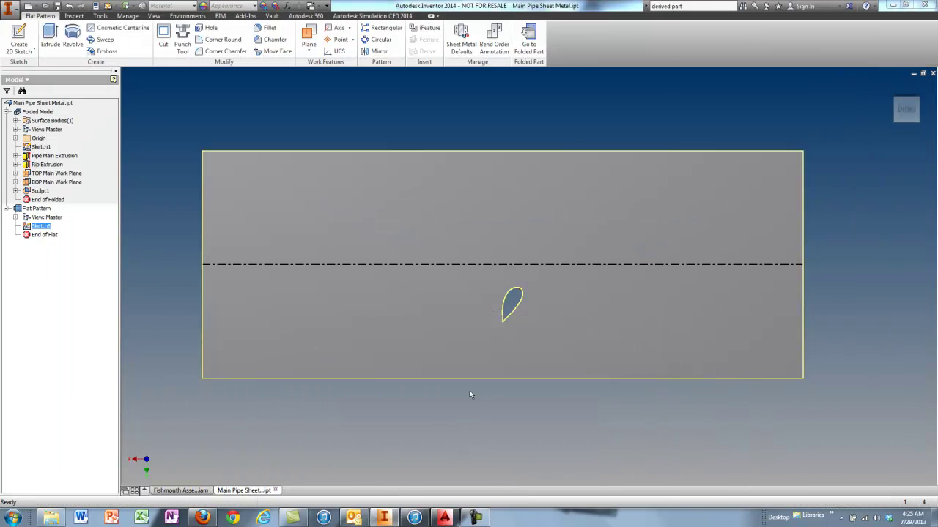
left_click(528, 36)
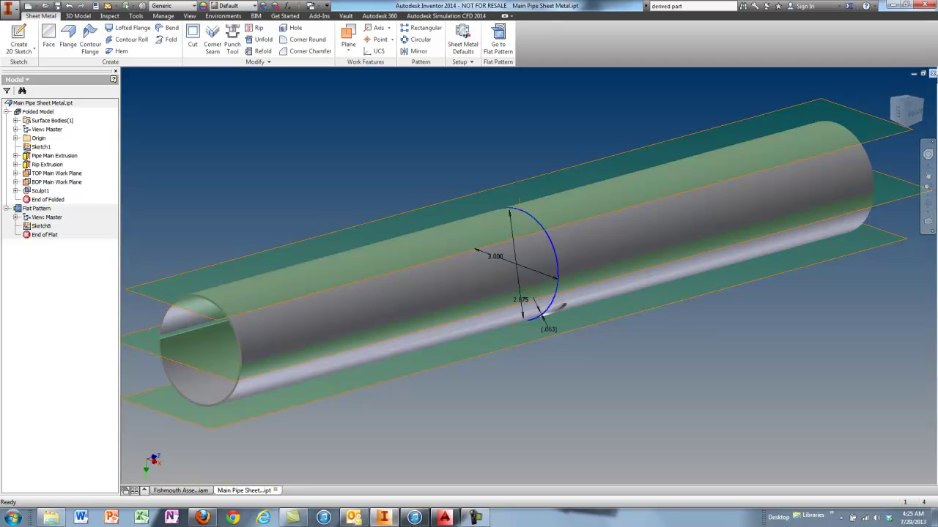
left_click(181, 490)
left_click(538, 237)
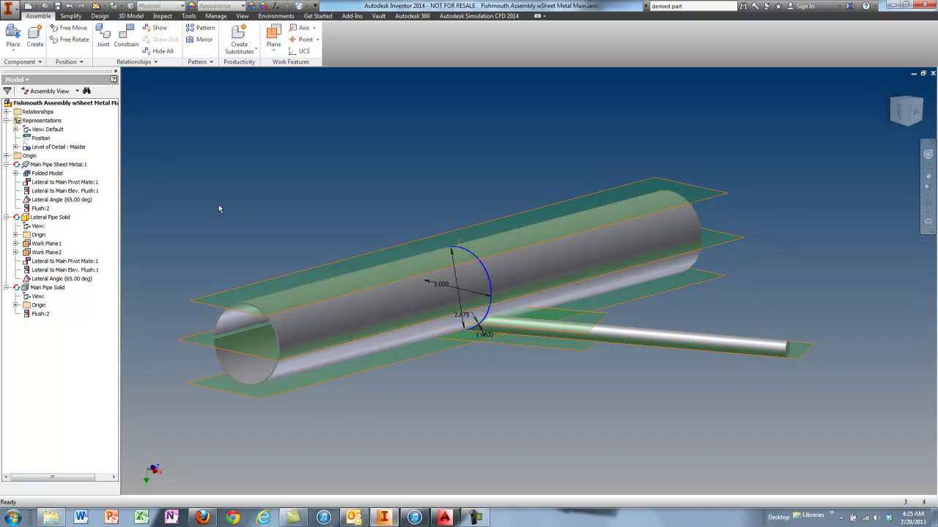
Orbit and zoom the assembly to view the two pipes side-on
right_click(48, 185)
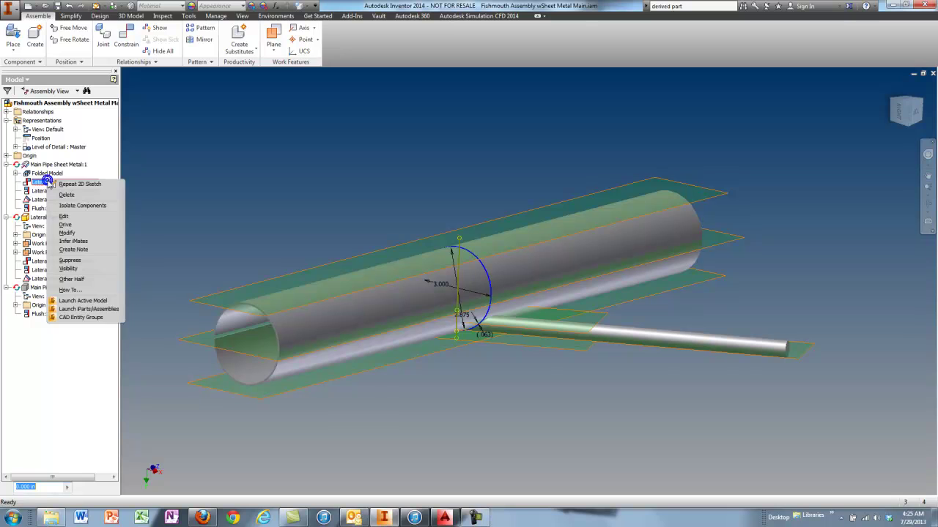
key("Escape")
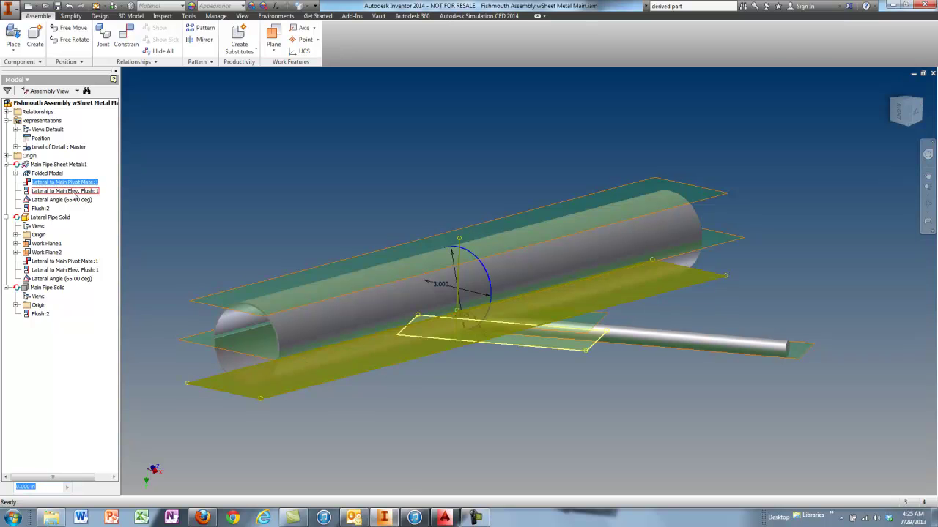
middle_click_drag(468, 367, 516, 338, "shift")
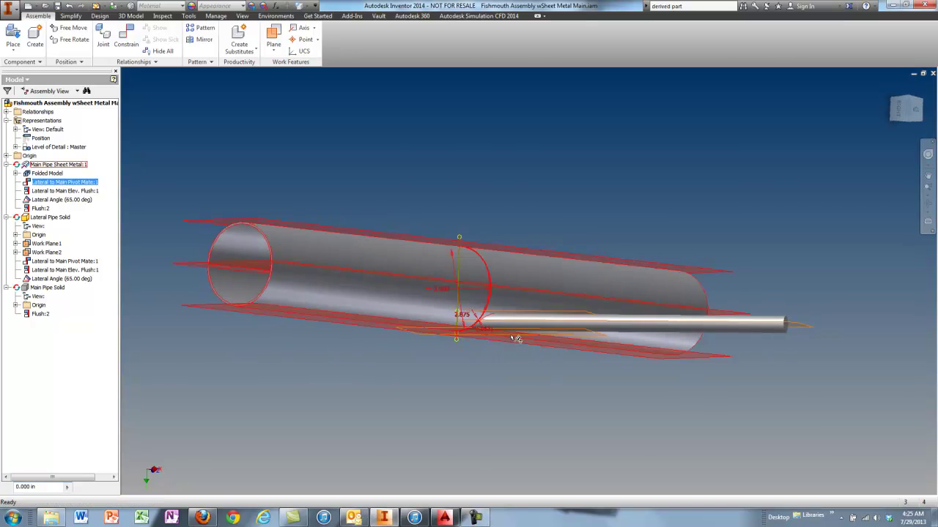
scroll(447, 327, "down", 4)
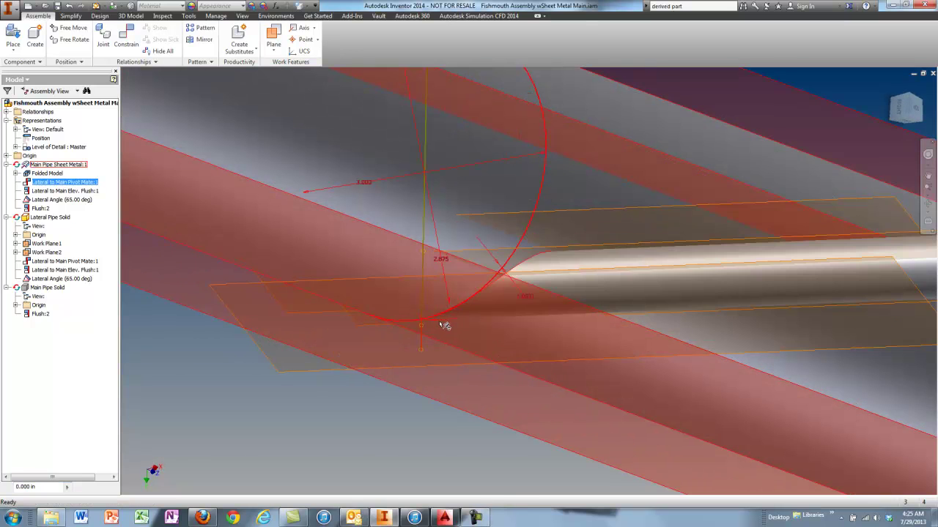
scroll(427, 321, "up", 5)
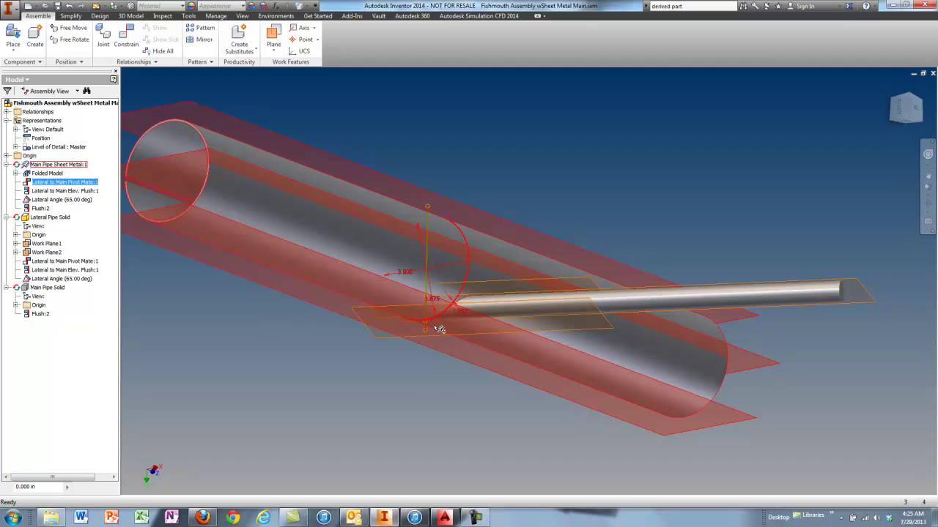
middle_click_drag(430, 321, 465, 350, "shift")
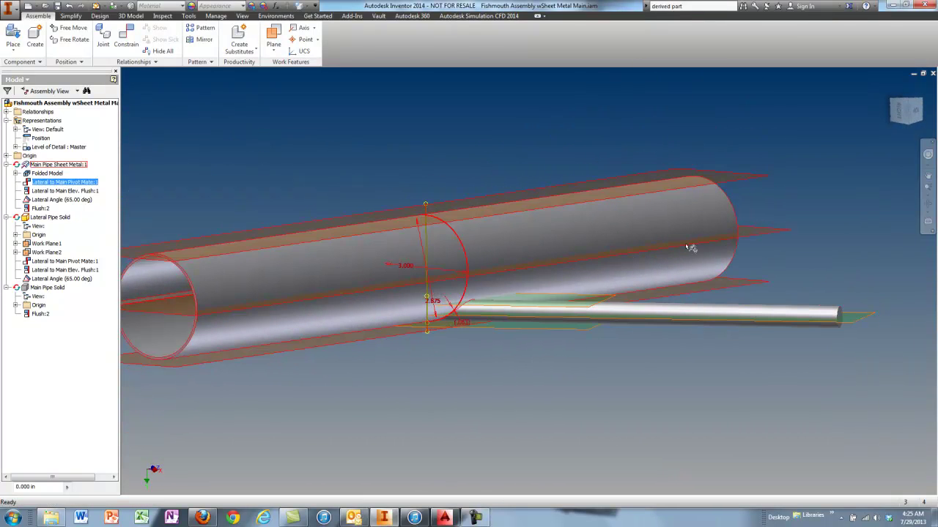
Redefine Lateral to Main Elev. Flush:1 between the lateral plane and the main pipe's mid plane at 0.000 in
right_click(50, 190)
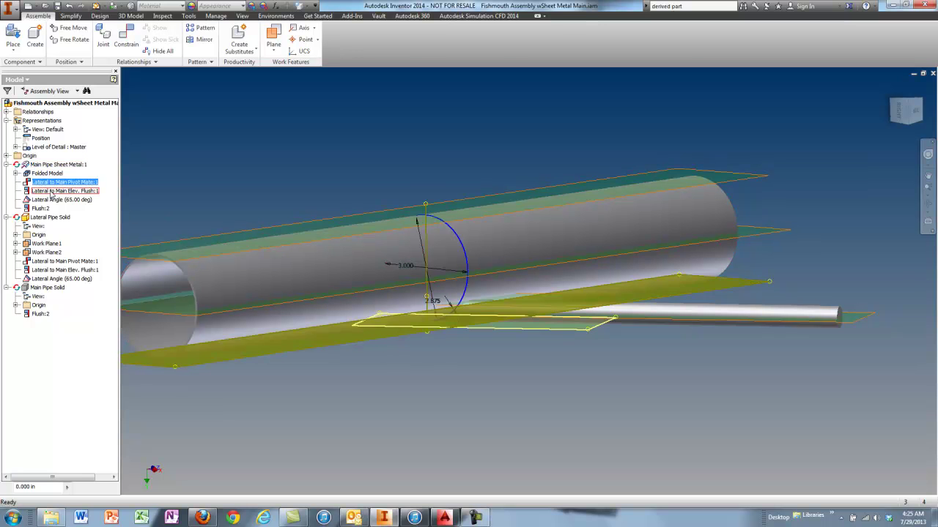
left_click(66, 226)
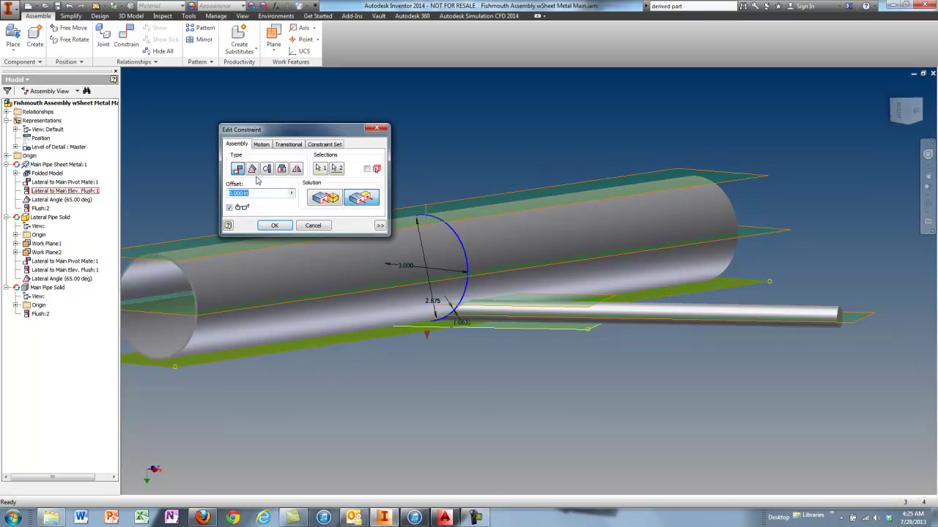
left_click(320, 168)
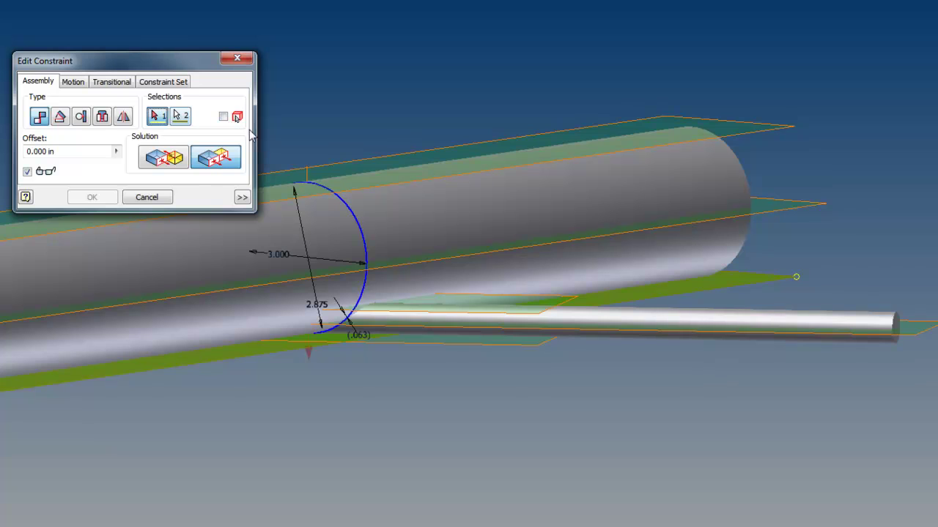
left_click(923, 333)
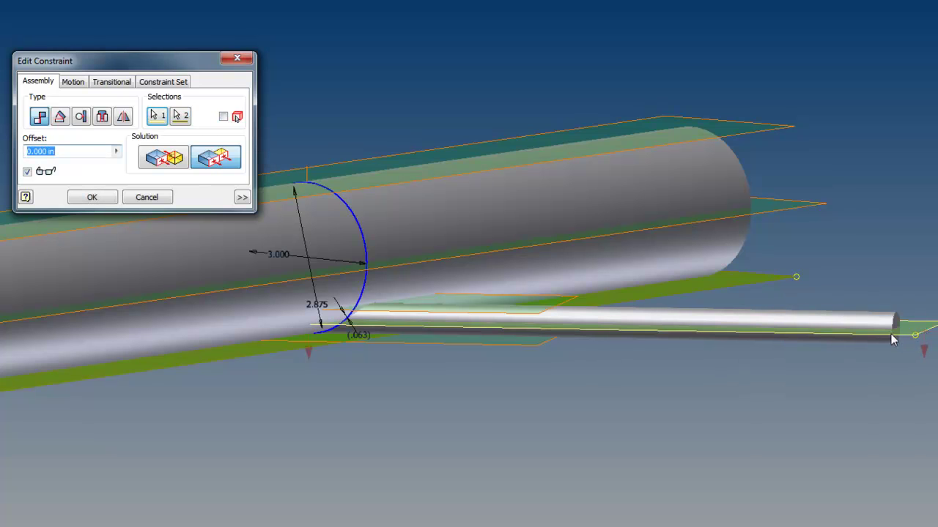
left_click(180, 115)
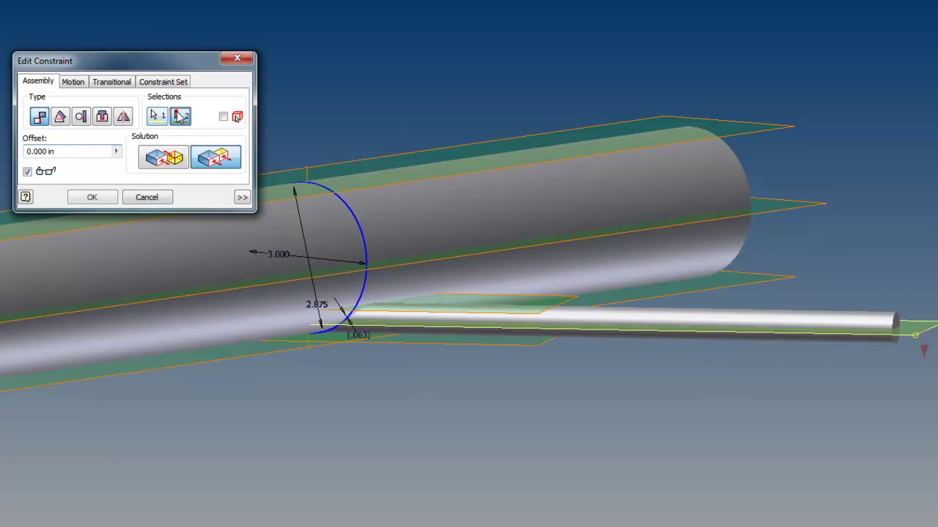
left_click(797, 211)
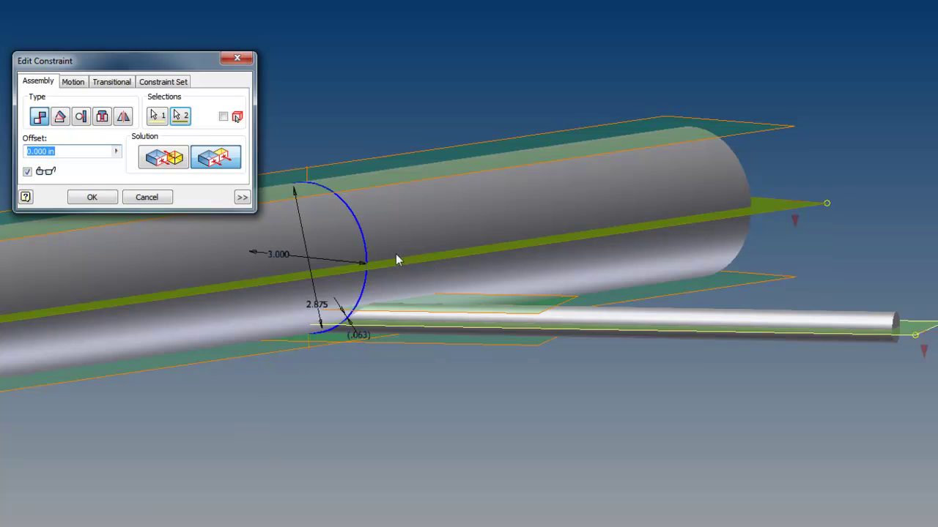
left_click(42, 152)
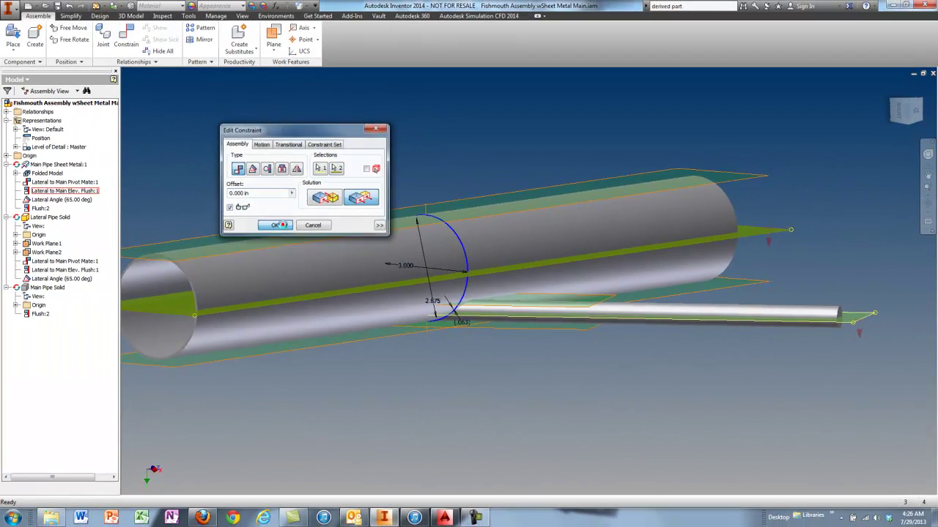
key("Return")
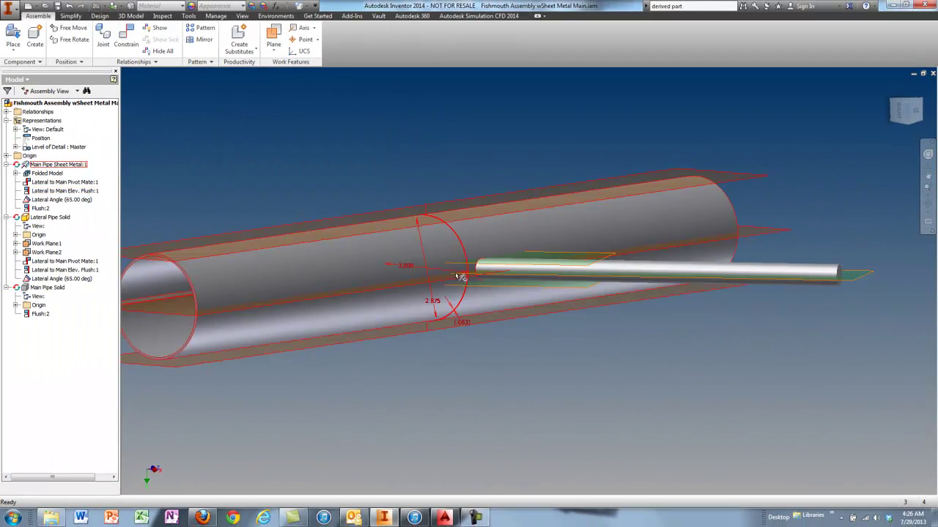
middle_click_drag(460, 277, 464, 299, "shift")
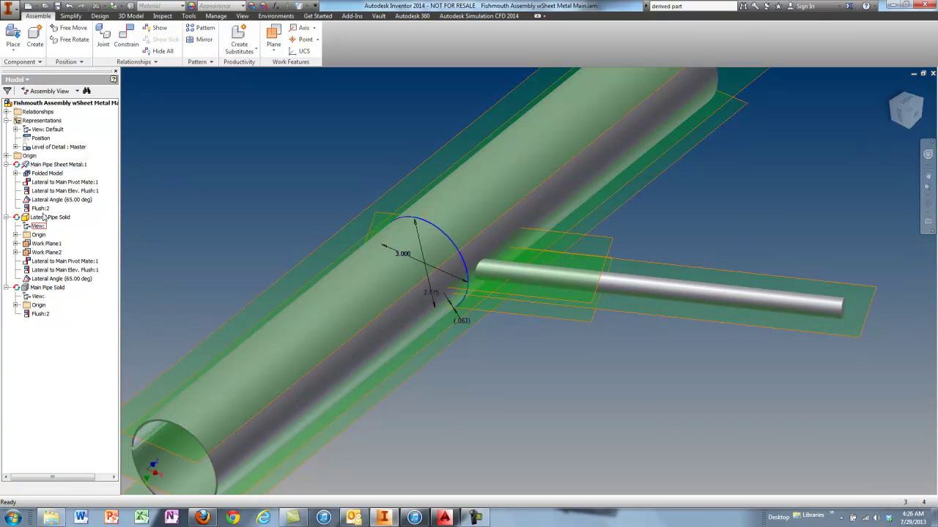
Change the Lateral Angle from 65.00 deg to 165 deg in Edit Dimension
right_click(47, 200)
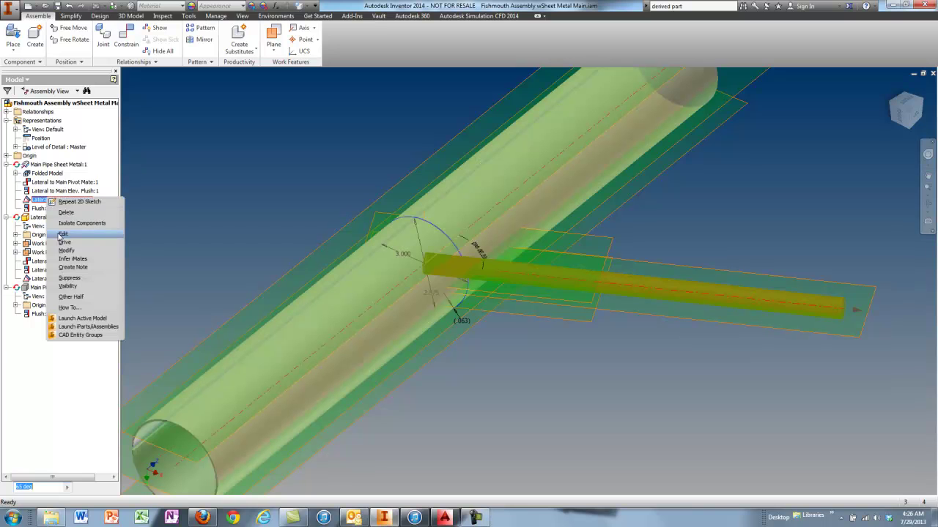
left_click(195, 224)
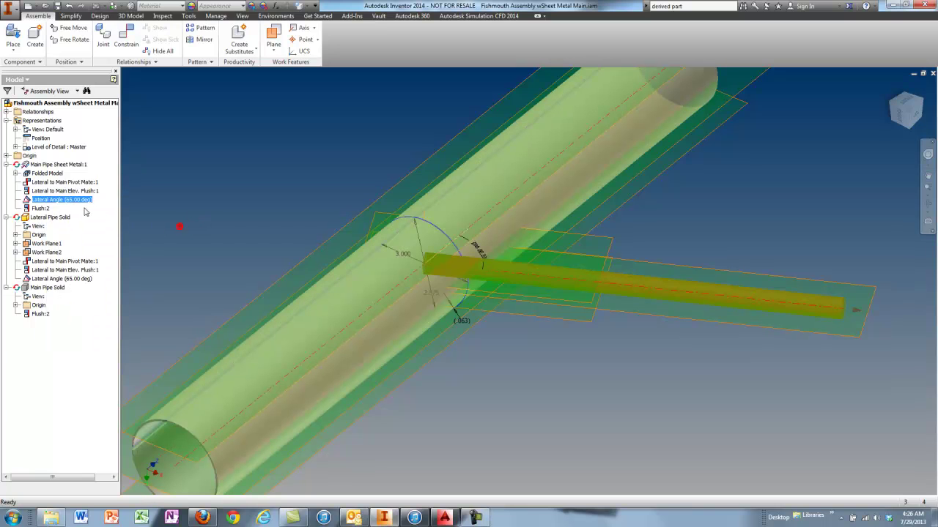
double_click(59, 199)
left_click_drag(52, 224, 227, 229)
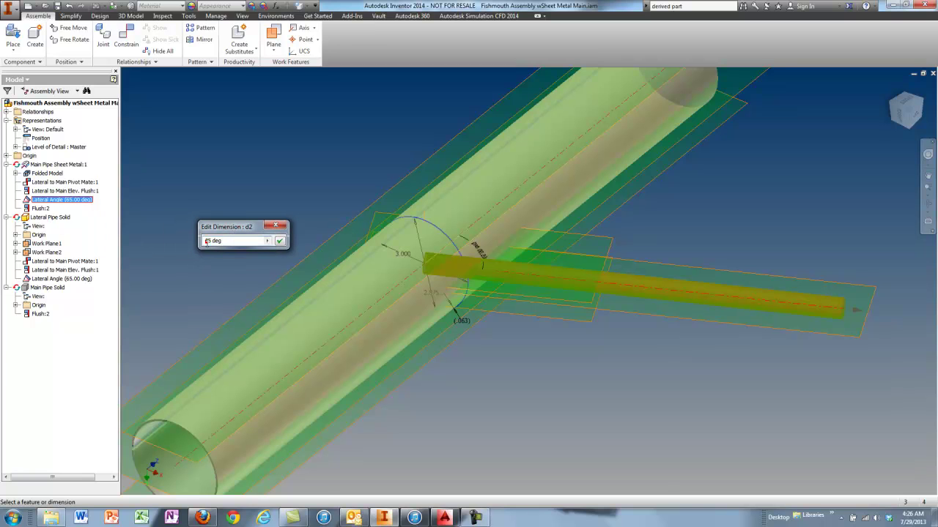
left_click(280, 242)
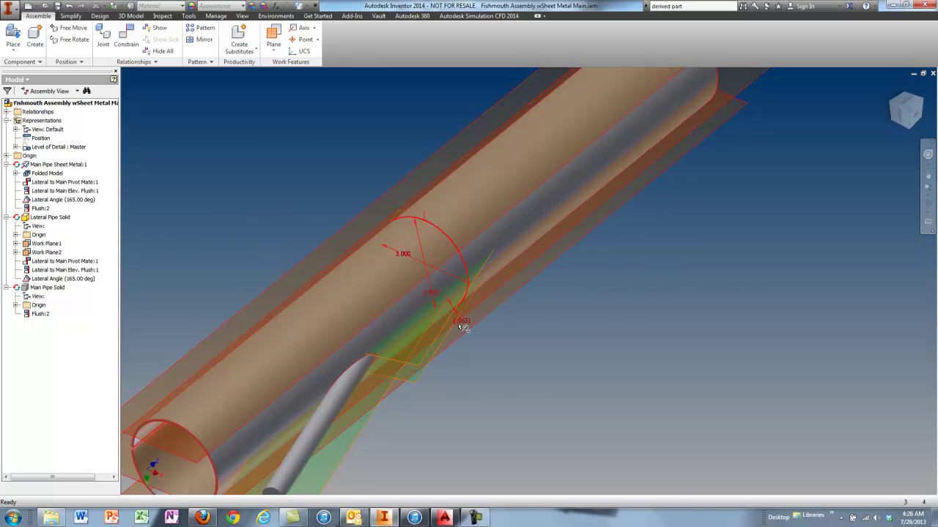
middle_click_drag(459, 335, 471, 310, "shift")
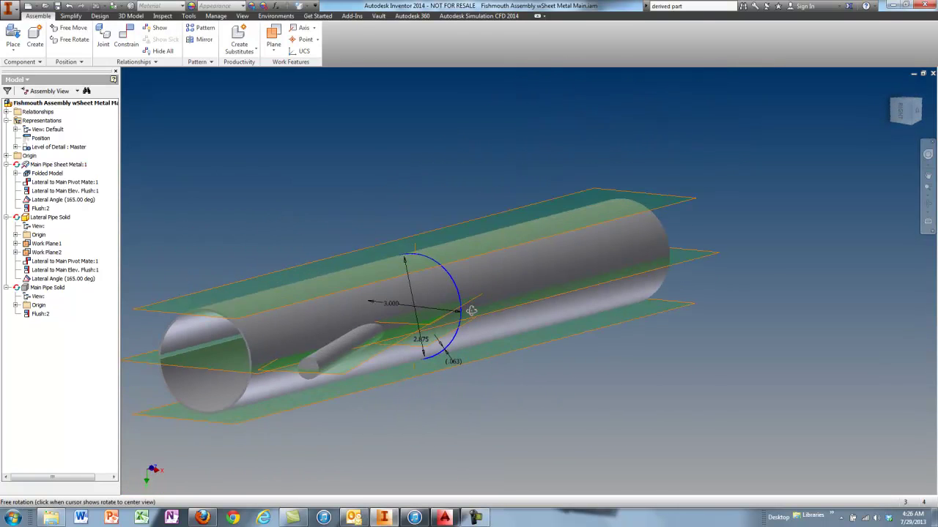
Edit Lateral to Main Elev. Flush:1, re-picking the lateral geometry and the main pipe's lower work plane
right_click(52, 194)
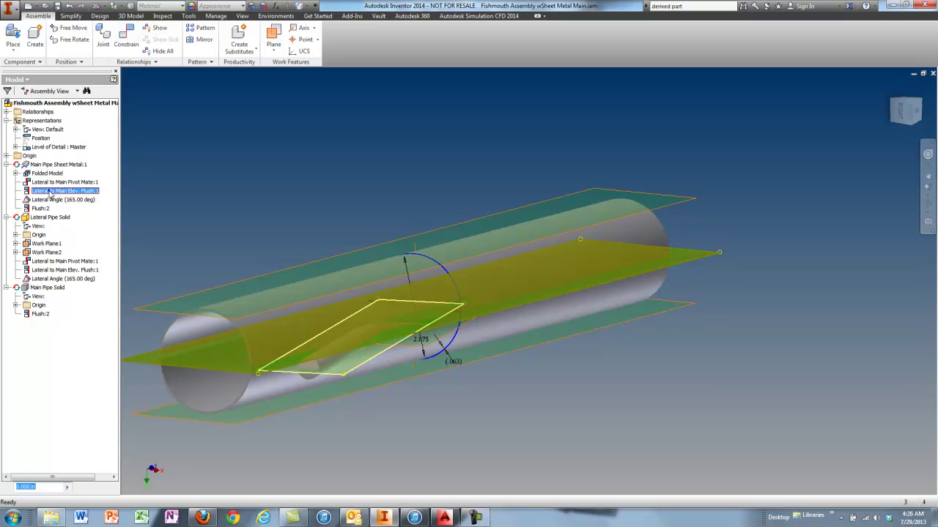
left_click(66, 226)
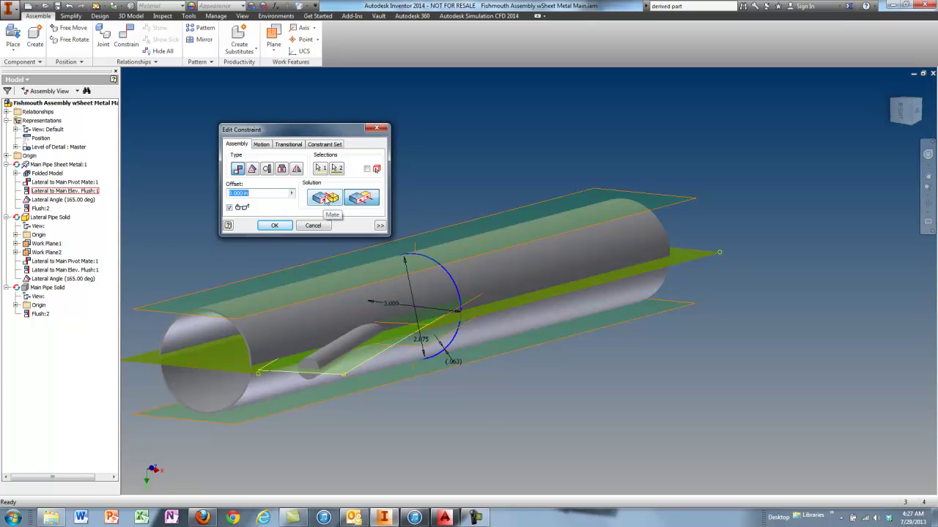
left_click(320, 168)
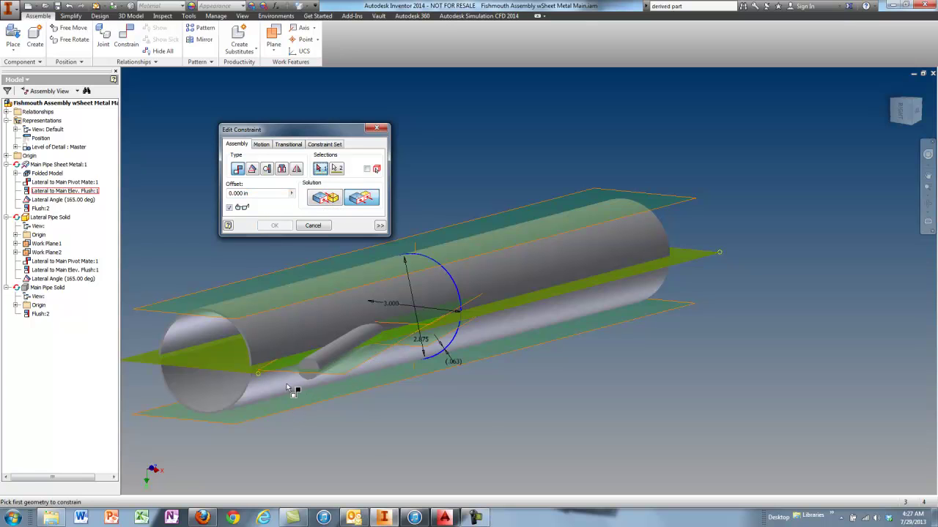
left_click(429, 349)
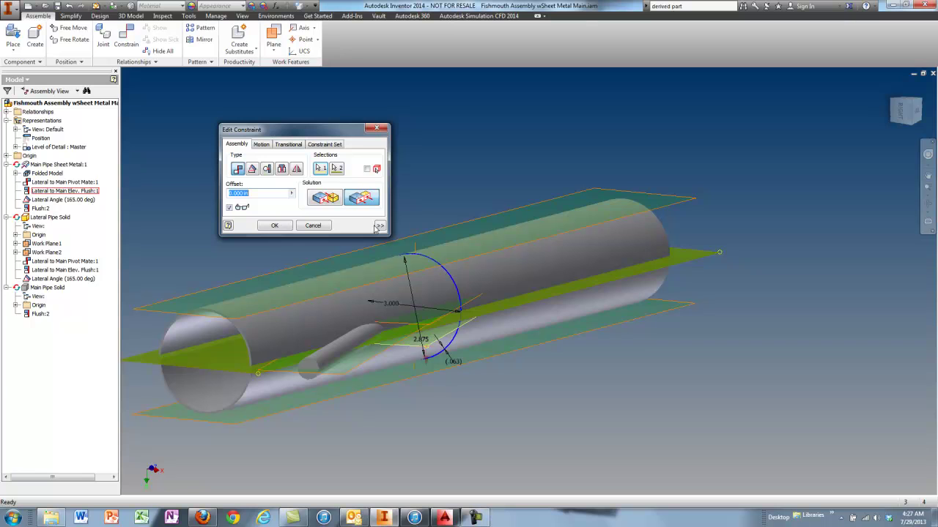
left_click(336, 168)
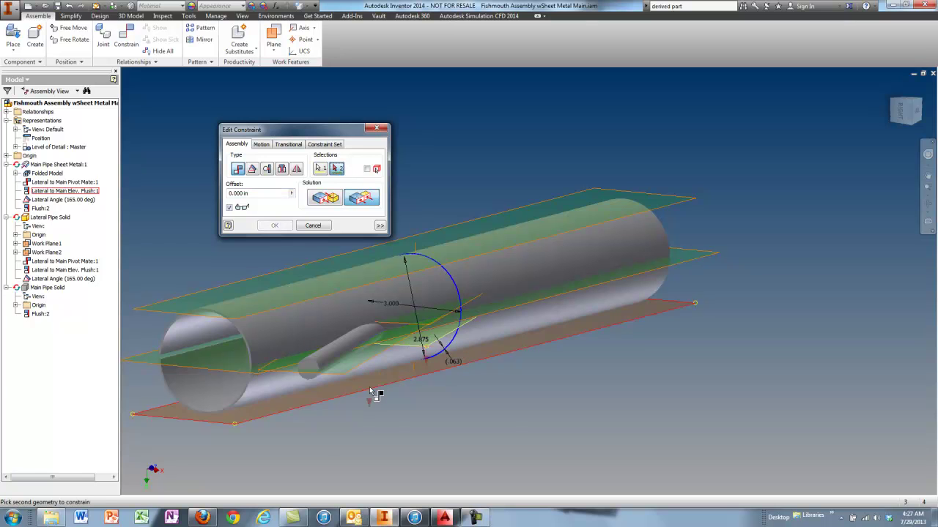
left_click(371, 386)
left_click(271, 226)
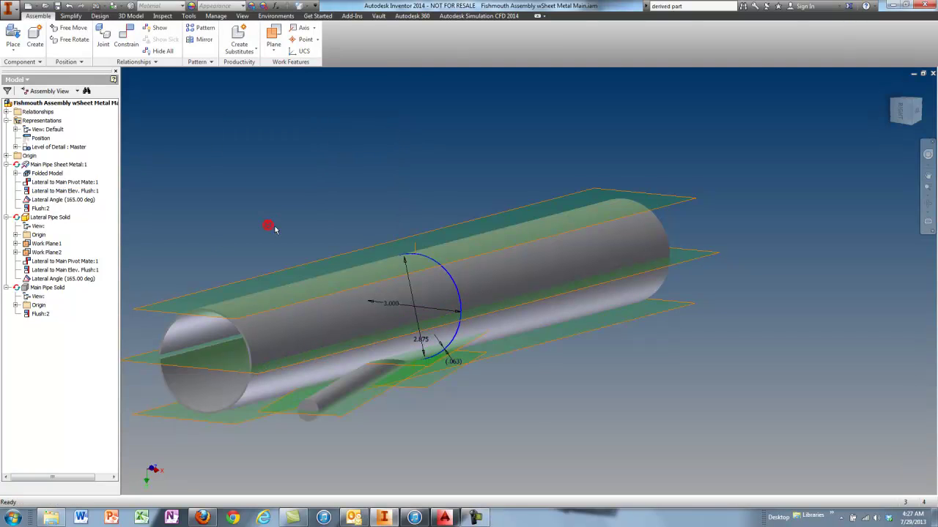
middle_click_drag(266, 224, 476, 297, "shift")
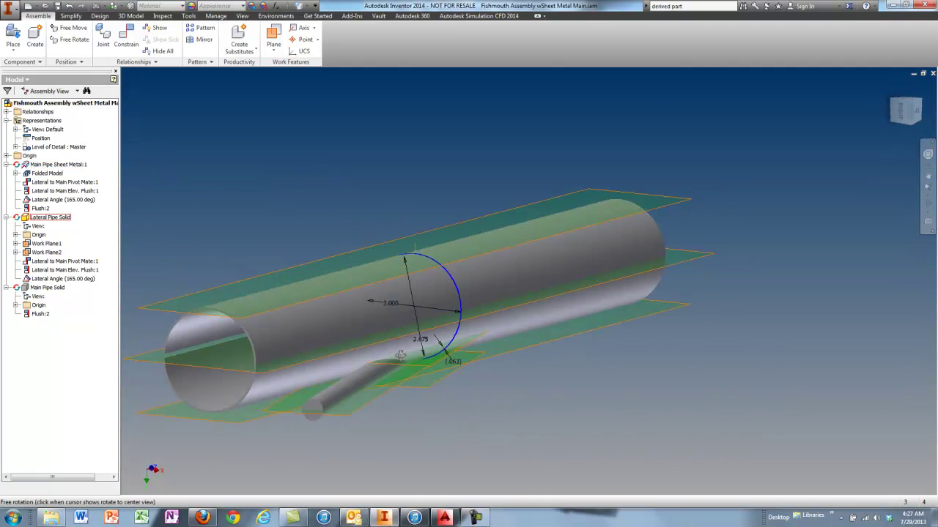
right_click(496, 284)
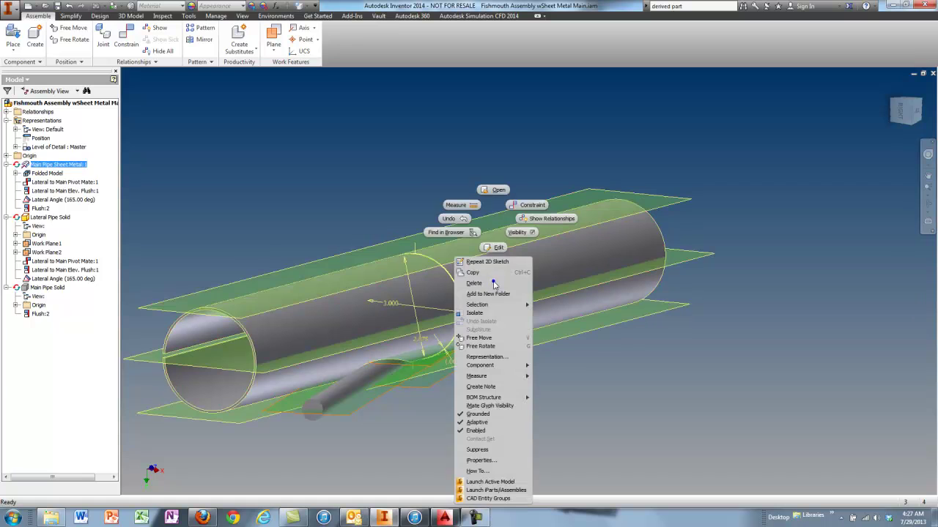
left_click(495, 189)
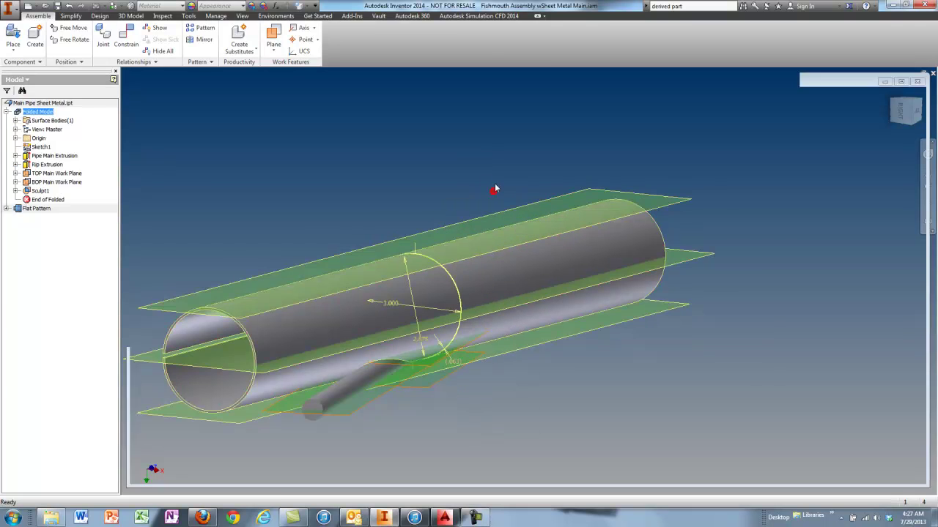
left_click(498, 43)
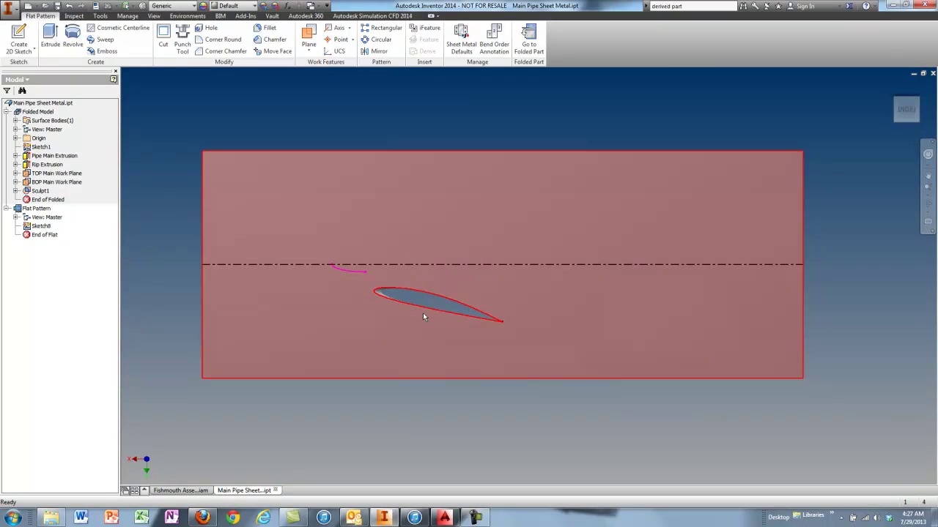
Create an empty Sketch9 on the flat sheet face
right_click(349, 321)
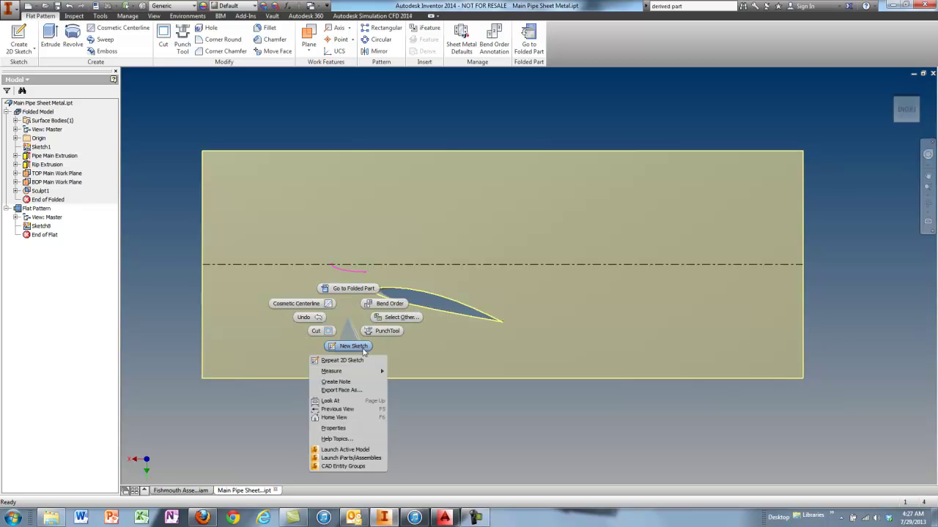
left_click(354, 346)
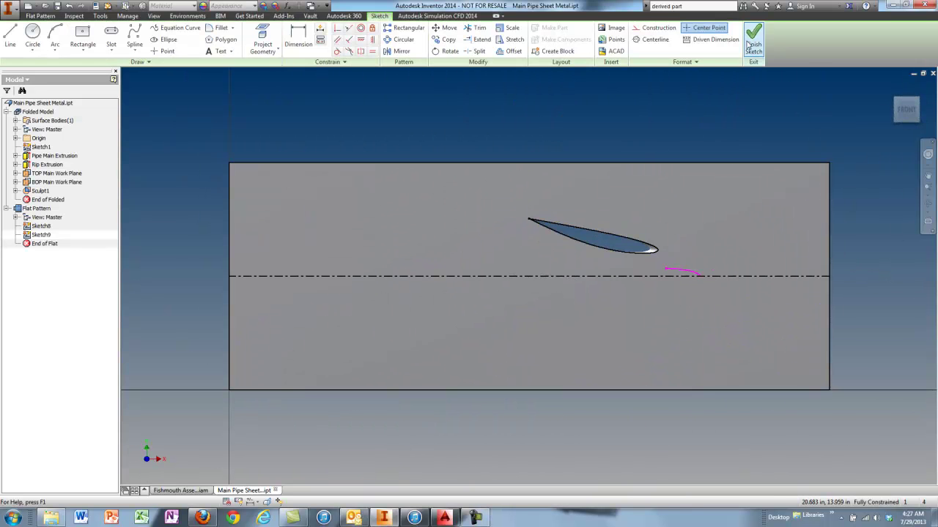
left_click(749, 43)
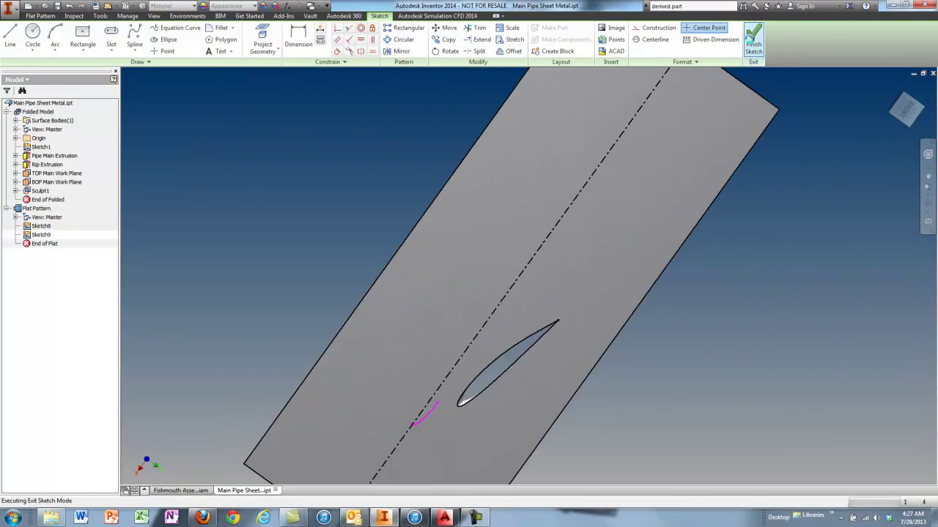
Return from the flat pattern to the folded pipe
right_click(41, 236)
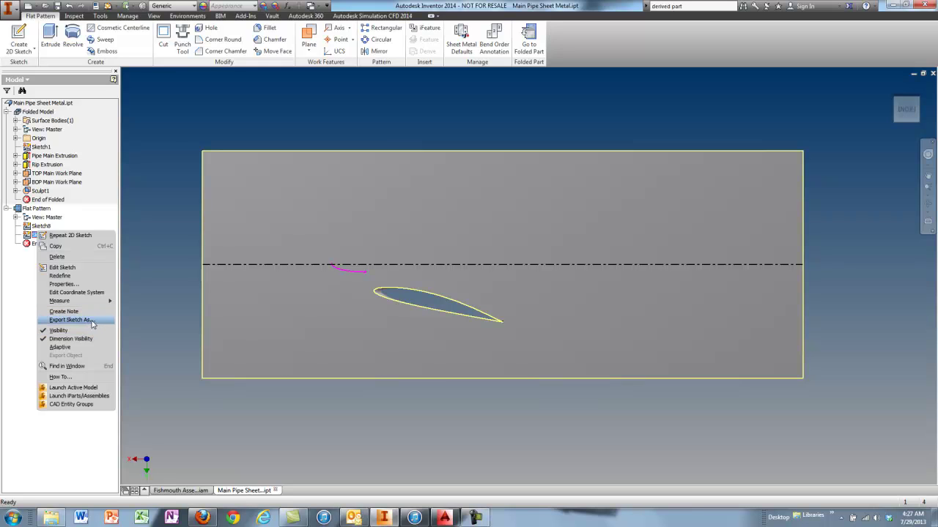
left_click(145, 314)
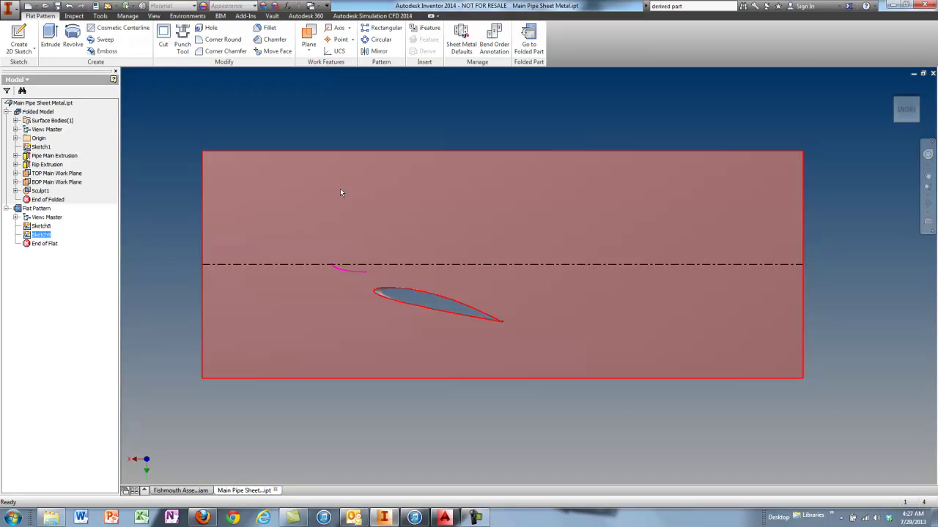
left_click(541, 38)
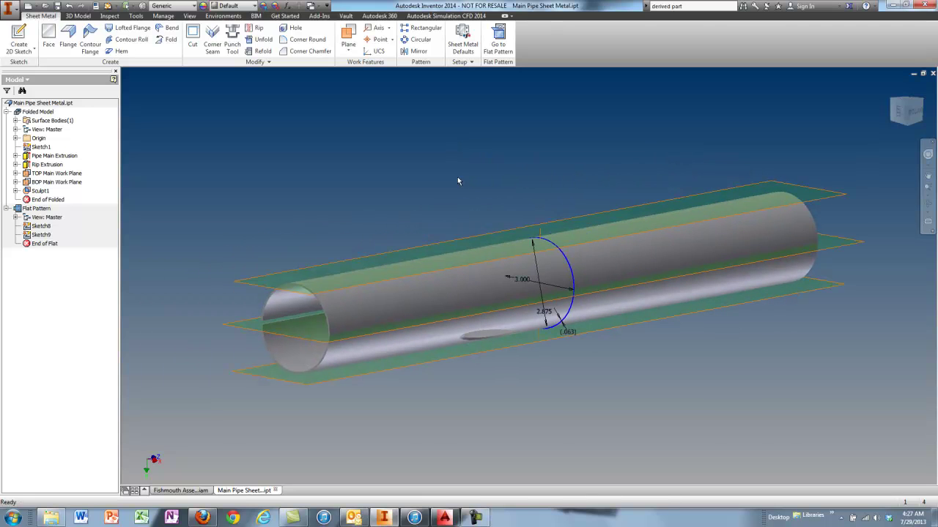
Set OD to 4 in and ID to 3.75 in in the Parameters table
left_click(288, 6)
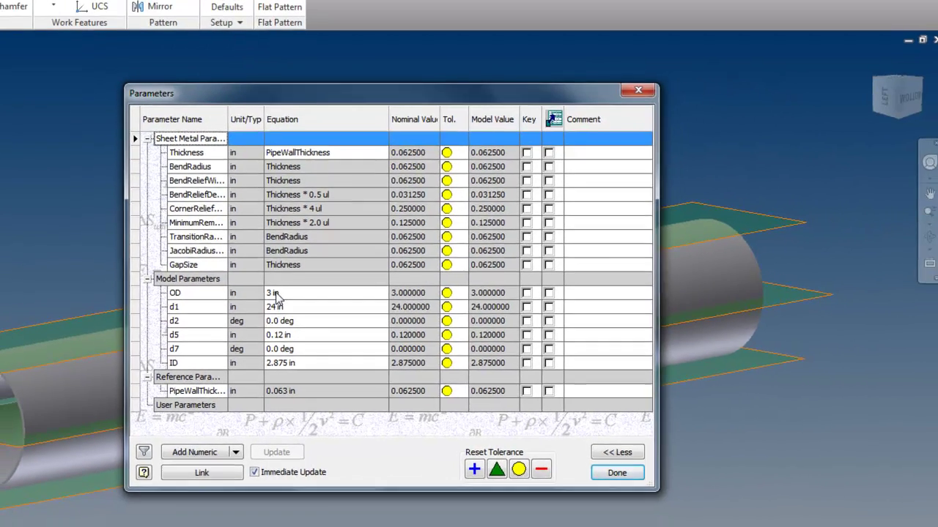
left_click(300, 274)
double_click(267, 293)
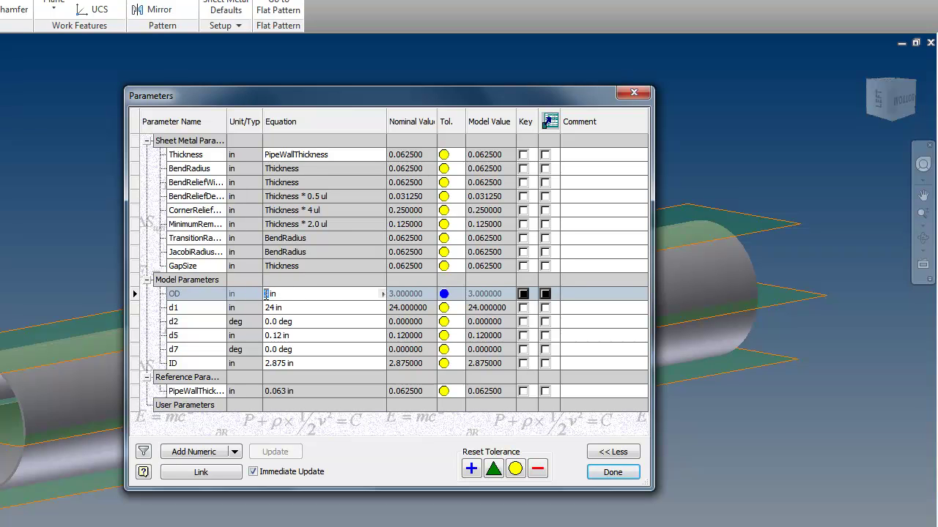
left_click(276, 366)
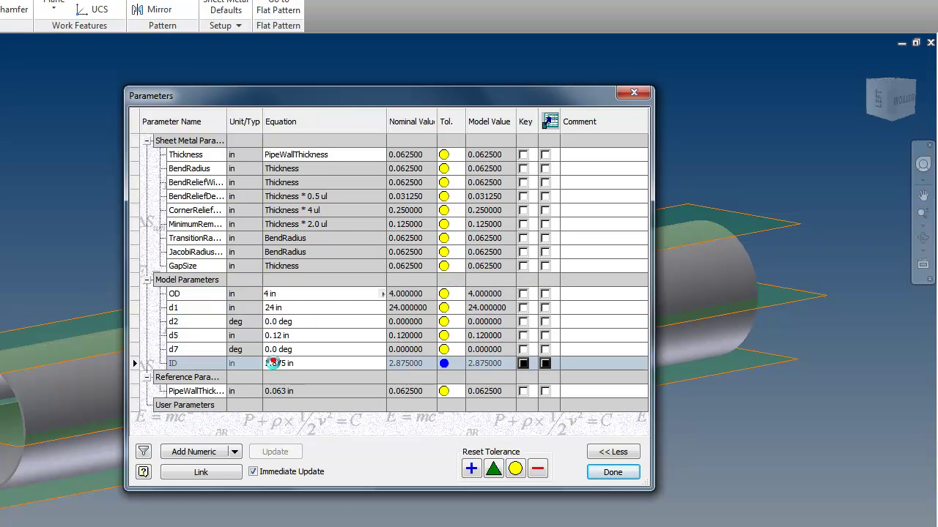
left_click(276, 363)
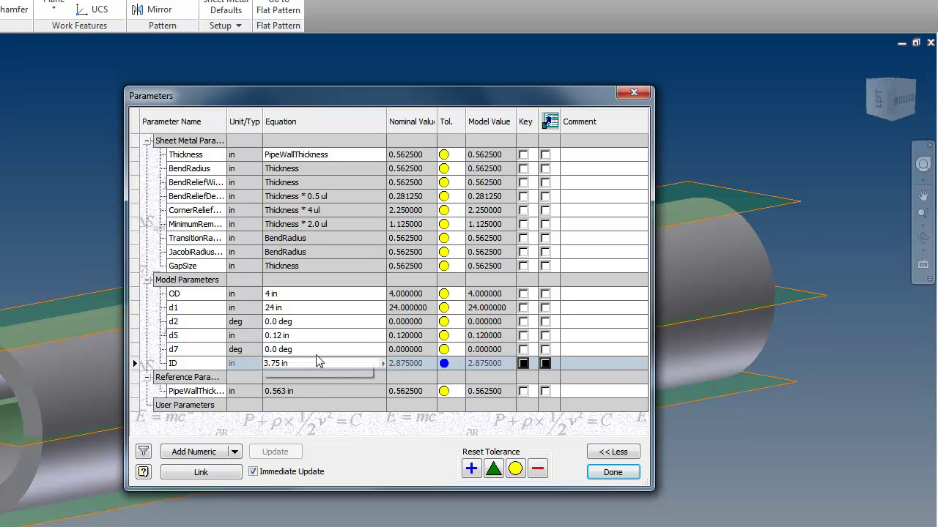
left_click(309, 295)
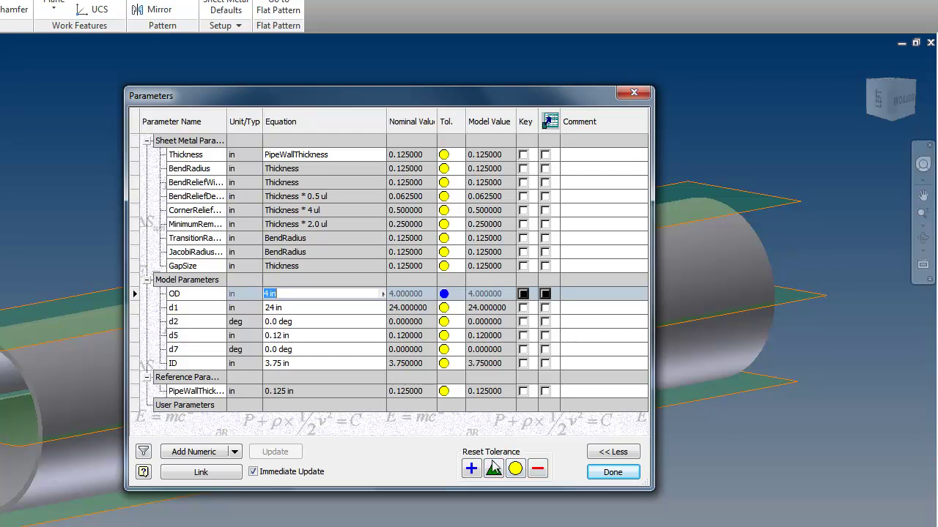
left_click(612, 472)
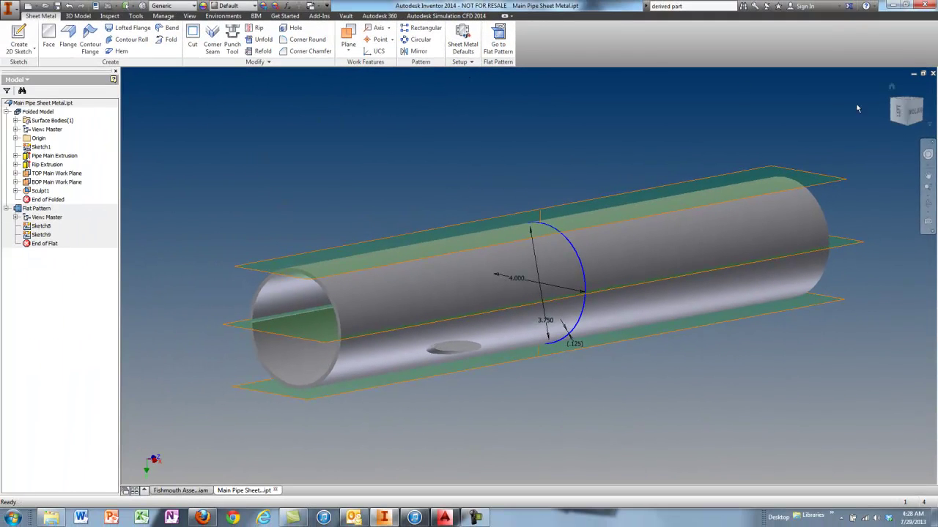
Close the part, saving changes, and select the lateral pipe in the assembly
left_click(932, 73)
left_click(383, 276)
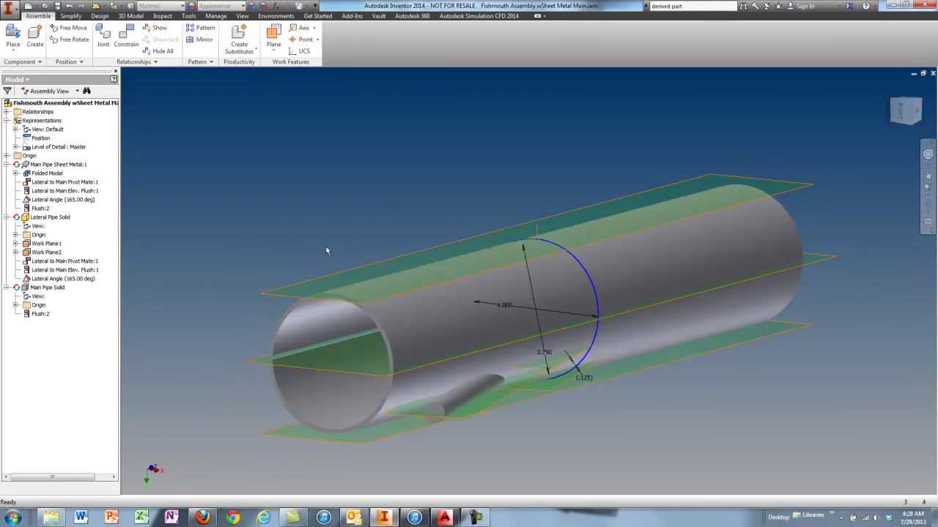
left_click(403, 381)
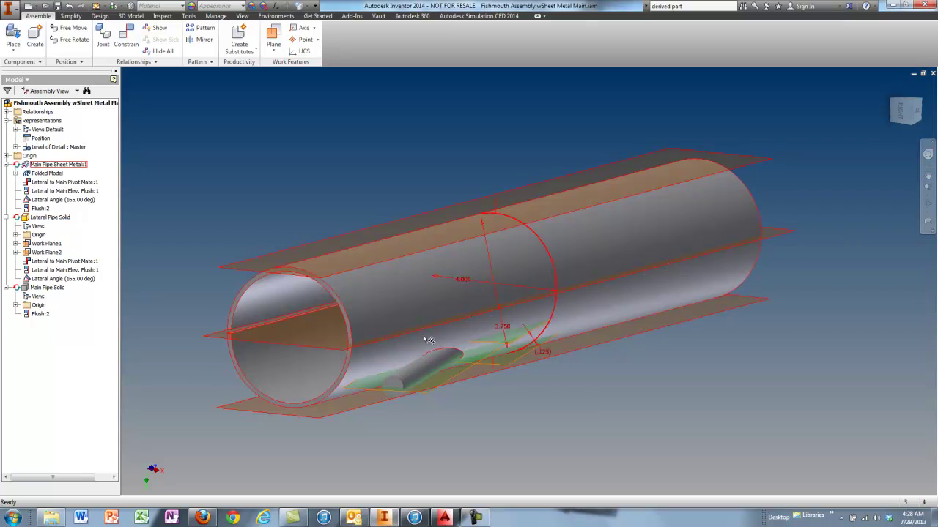
Turn on Main Pipe Solid visibility and turn off Main Pipe Sheet Metal:1 visibility
right_click(44, 290)
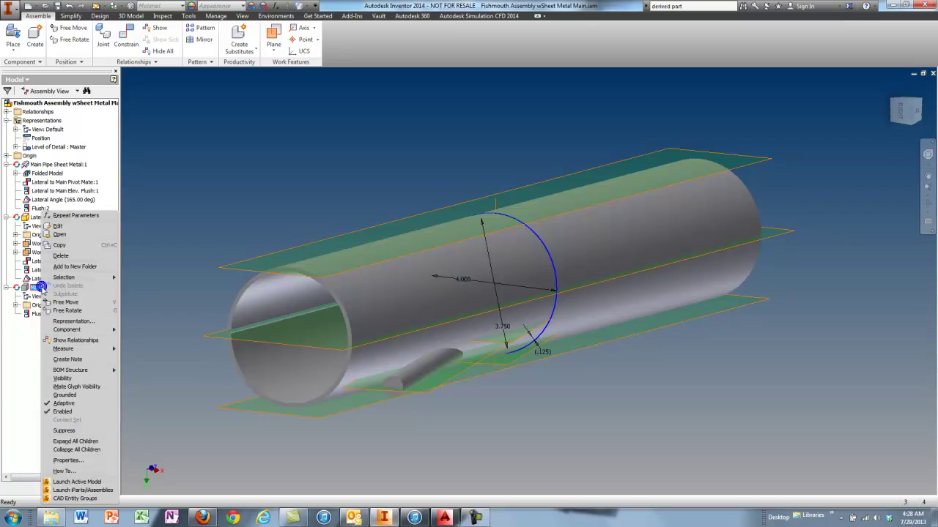
left_click(70, 378)
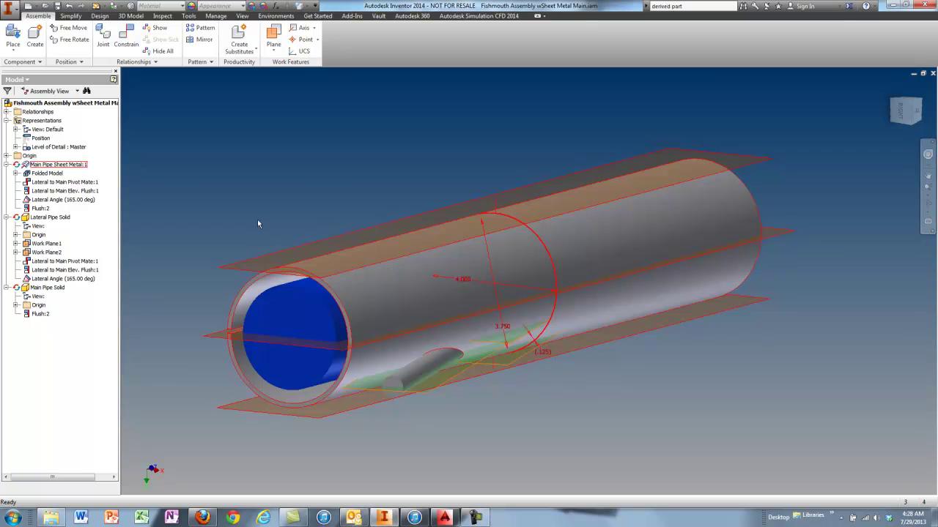
double_click(51, 165)
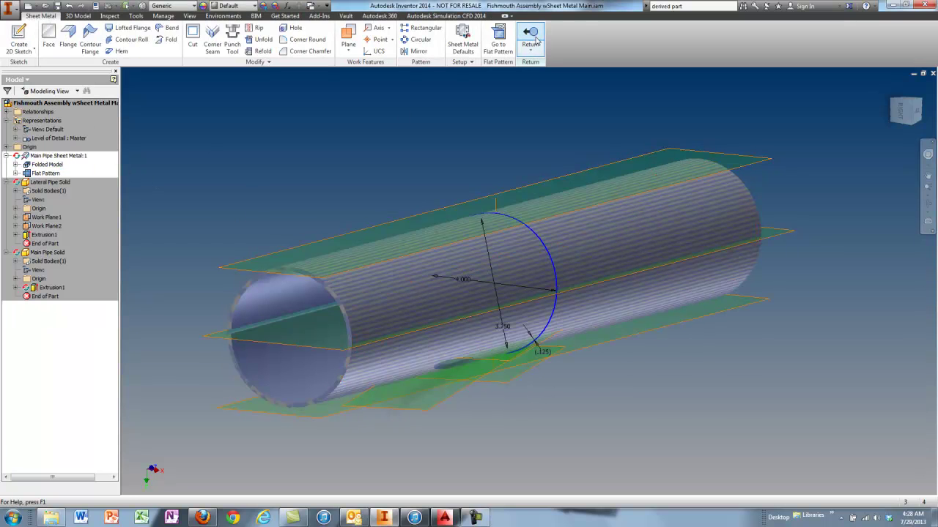
left_click(531, 36)
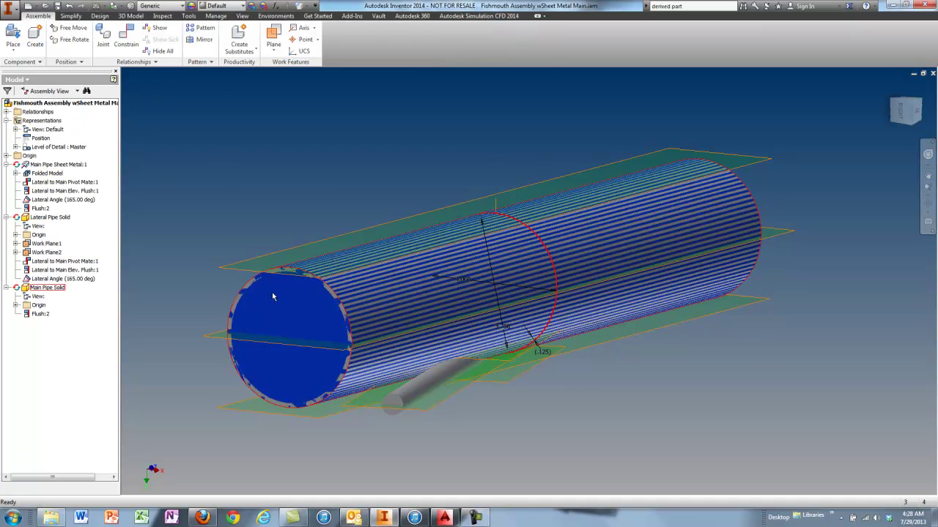
right_click(58, 167)
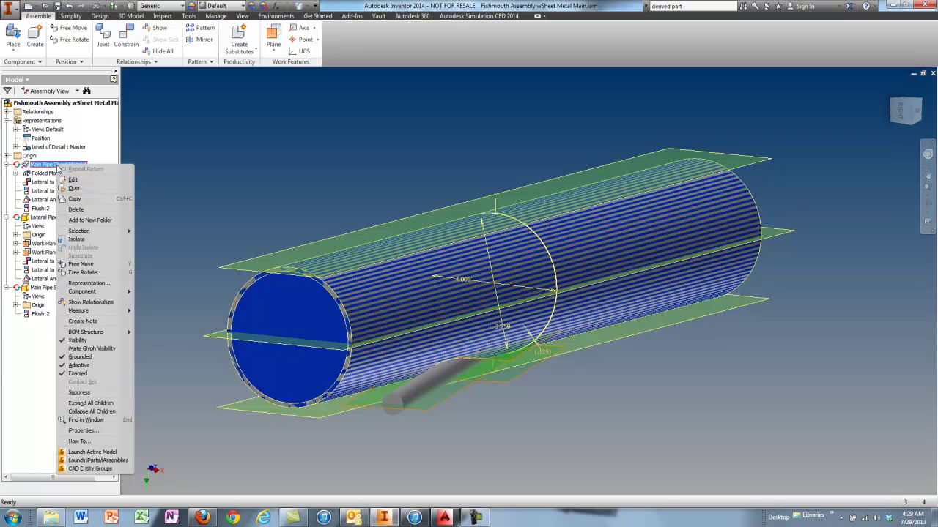
left_click(82, 341)
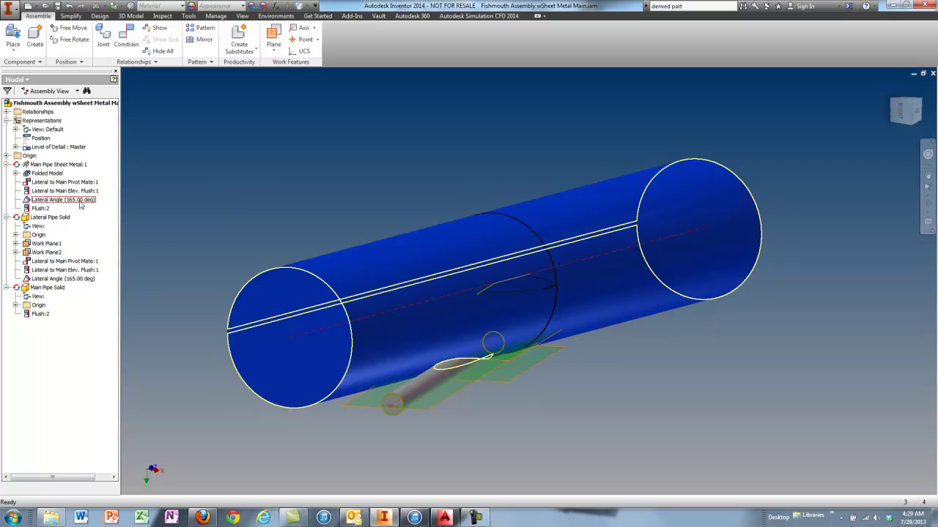
Type 155 deg over the 165 deg Lateral Angle, then select the lateral pipe
double_click(81, 201)
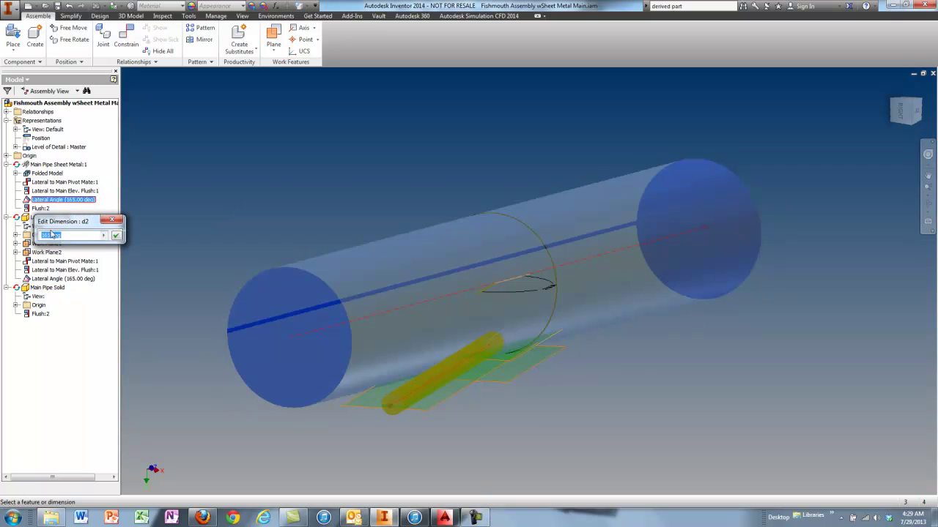
type("155 deg")
left_click(116, 235)
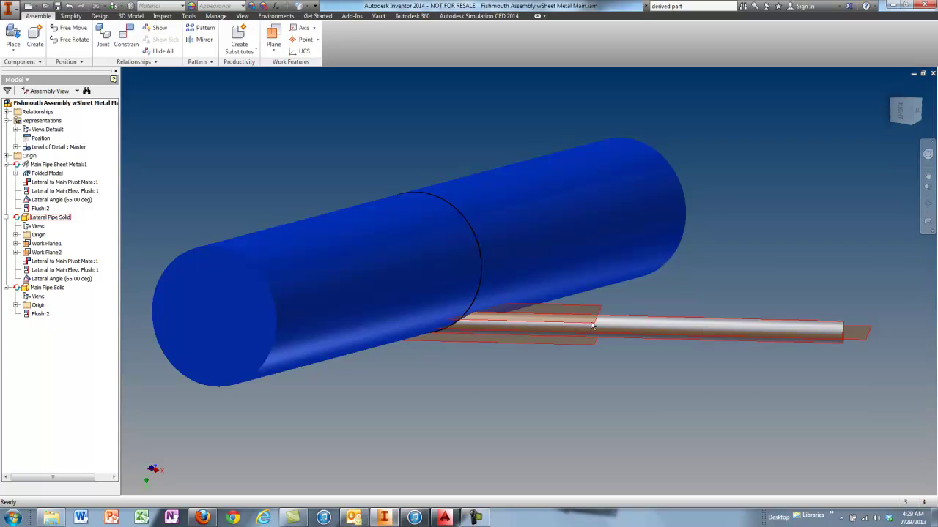
left_click(635, 327)
right_click(647, 333)
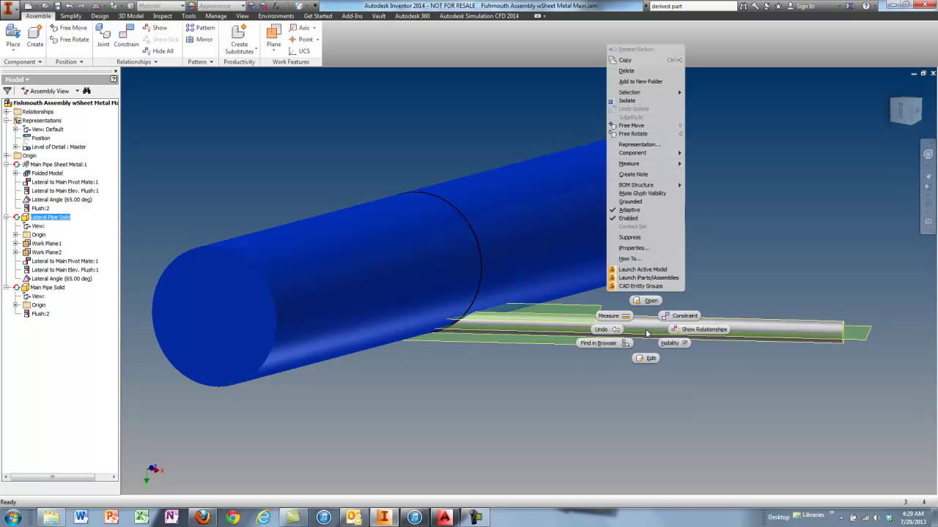
Edit the lateral pipe in place and add an associative copy of the main pipe body
left_click(652, 359)
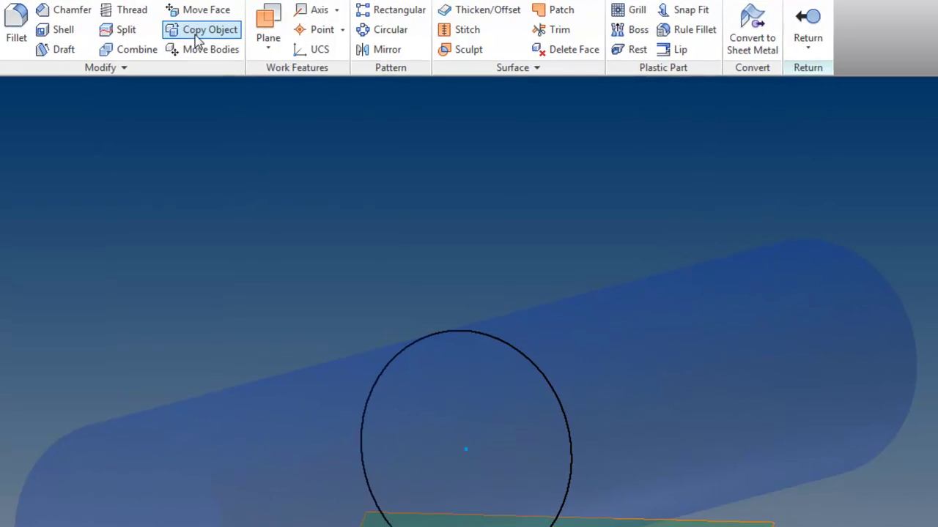
left_click(280, 35)
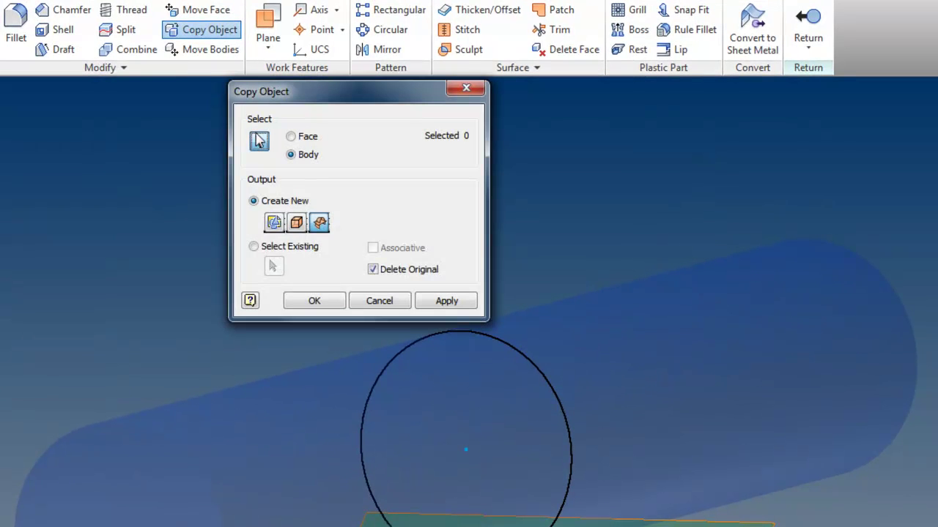
left_click(672, 287)
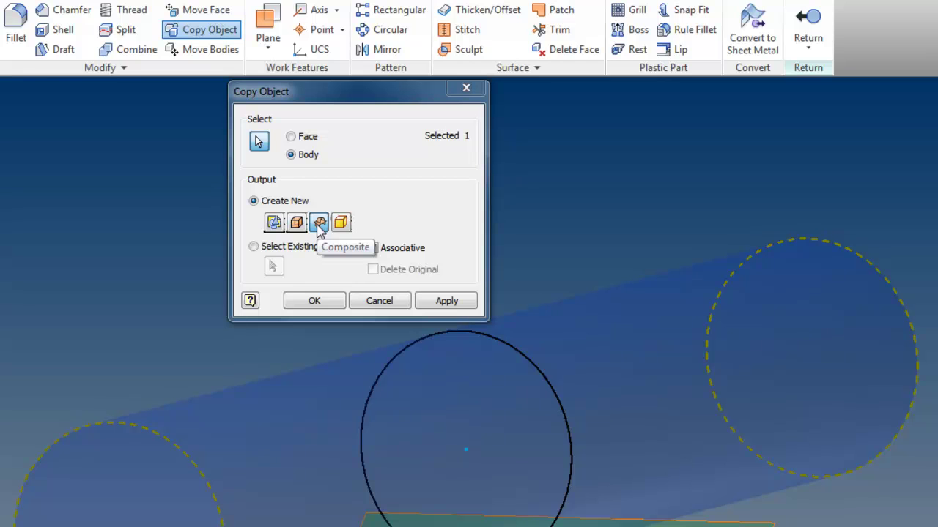
left_click(408, 265)
left_click(320, 301)
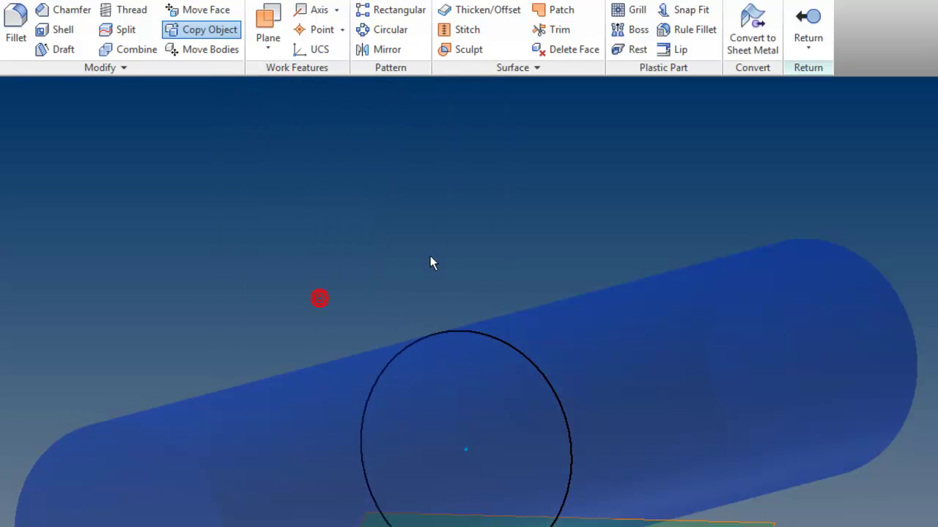
Sculpt-cut the lateral pipe with the Composite2 surface, choosing the side that leaves an angled end
left_click(473, 53)
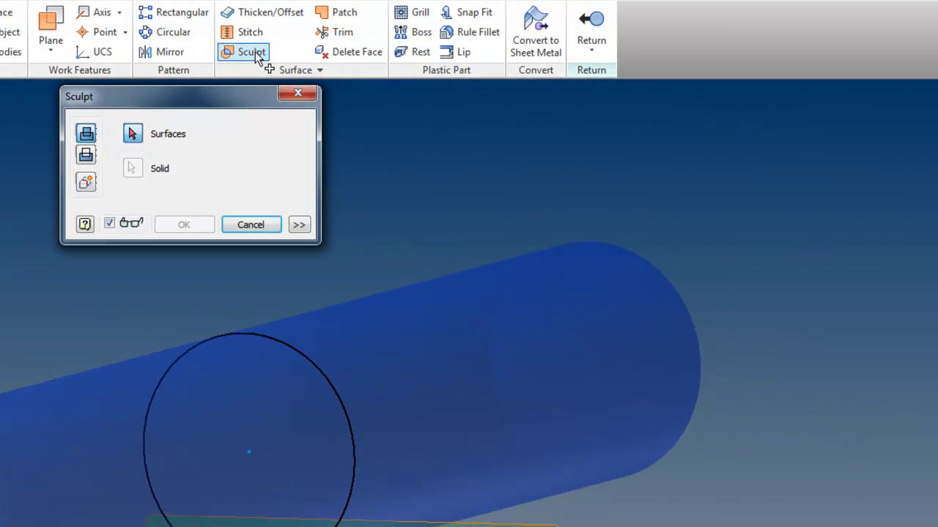
left_click(86, 156)
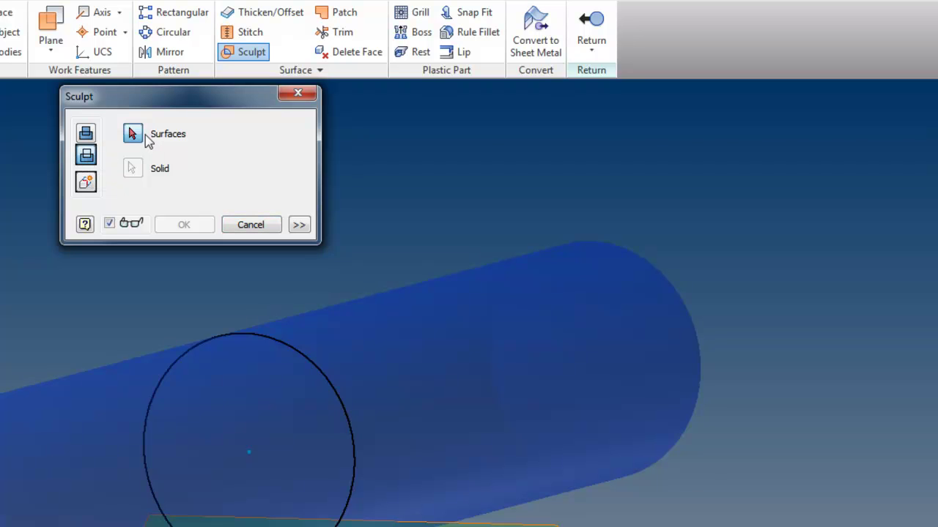
left_click(490, 273)
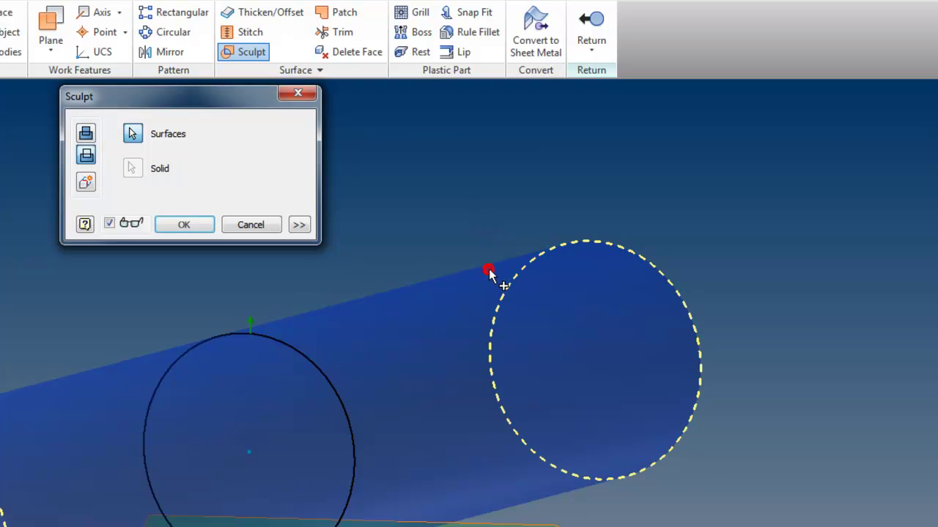
left_click(300, 225)
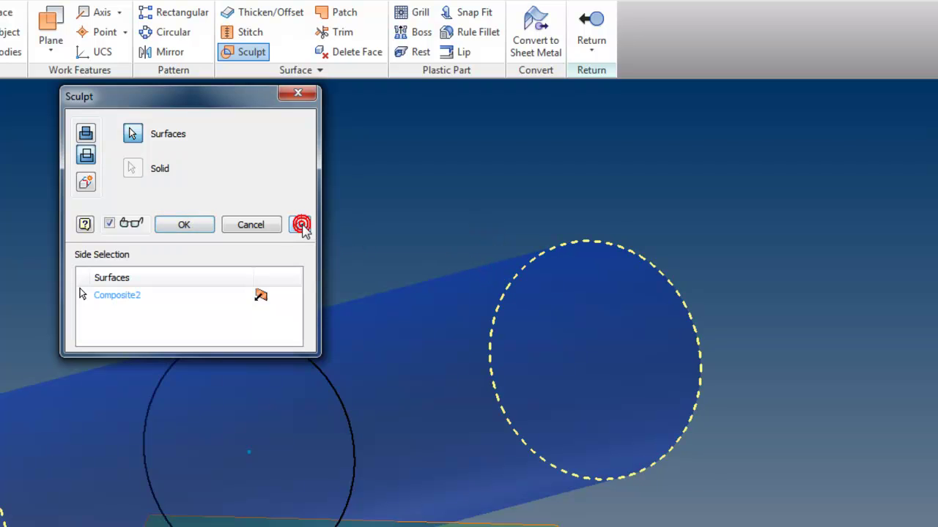
left_click(266, 299)
left_click(268, 300)
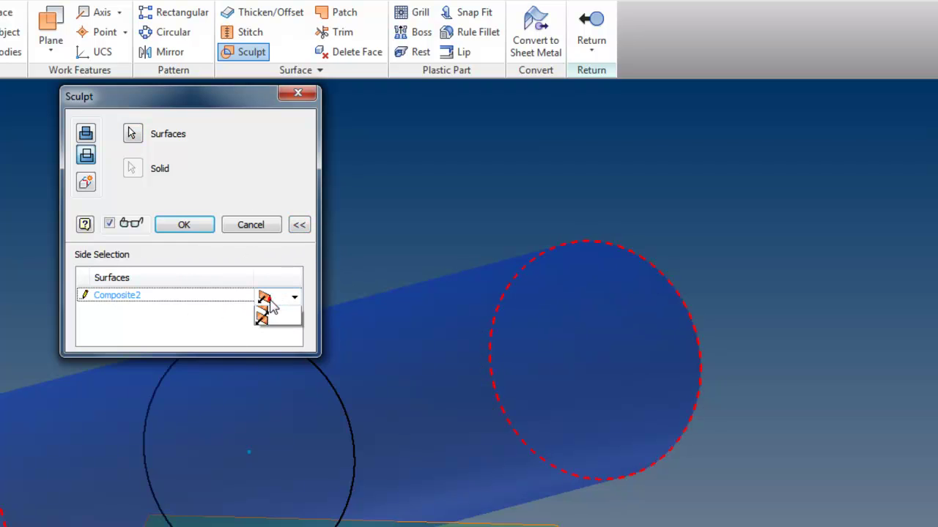
left_click(267, 318)
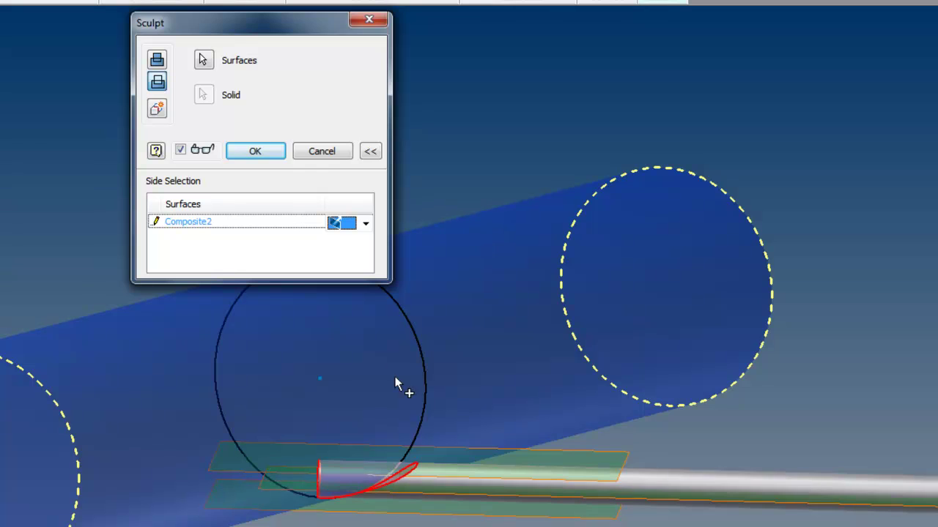
left_click(353, 226)
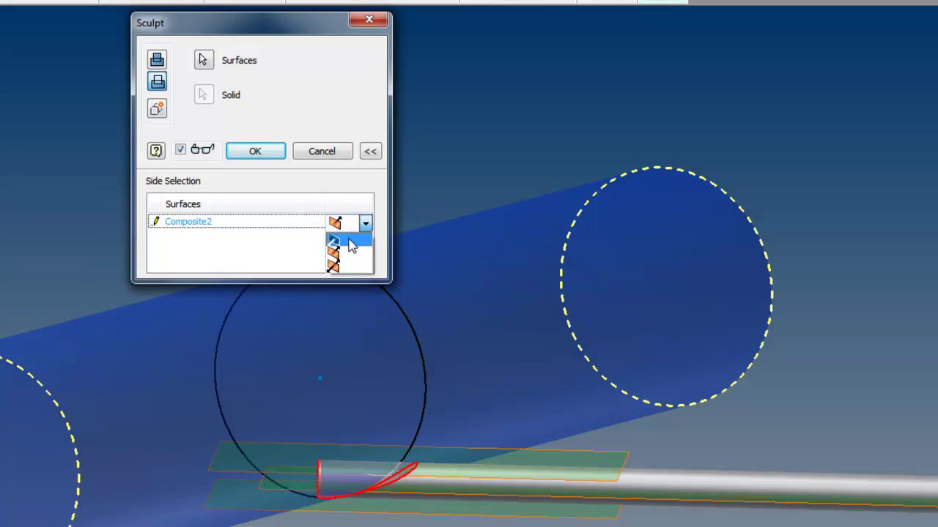
left_click(348, 239)
left_click(350, 224)
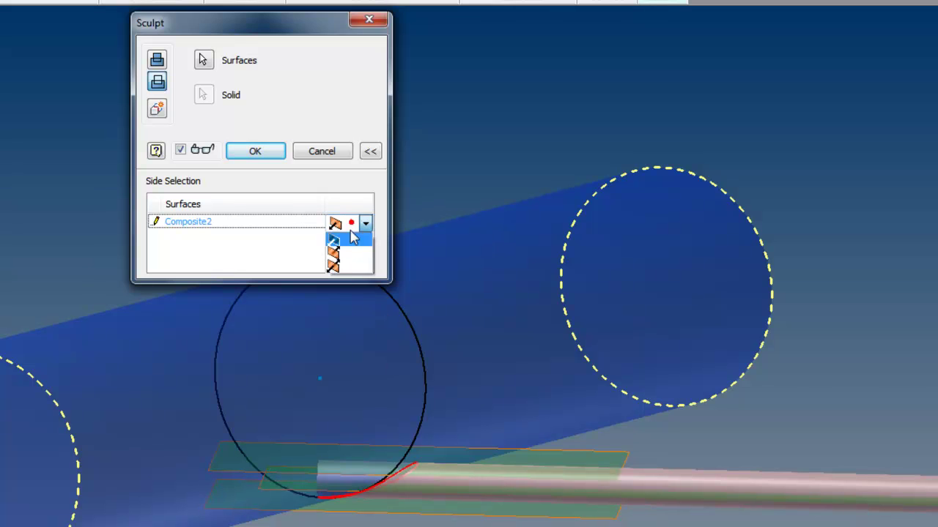
left_click(346, 254)
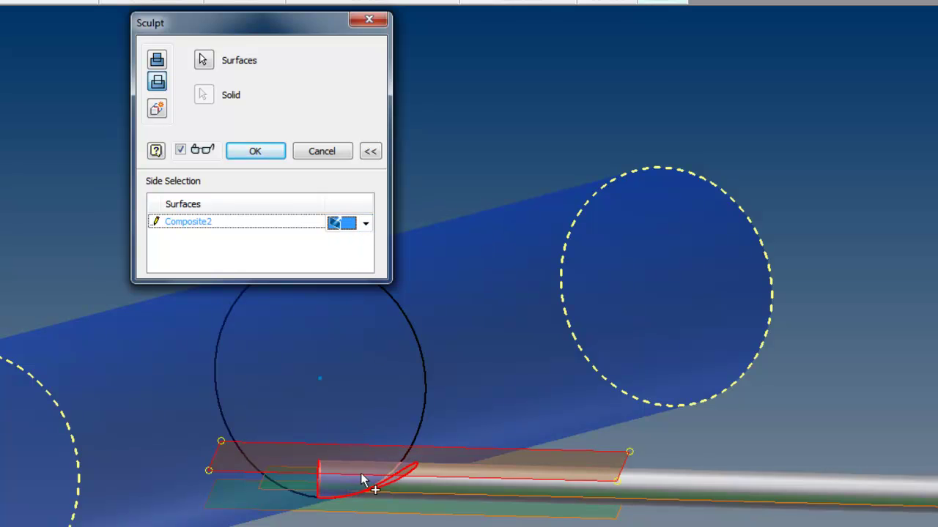
left_click(273, 149)
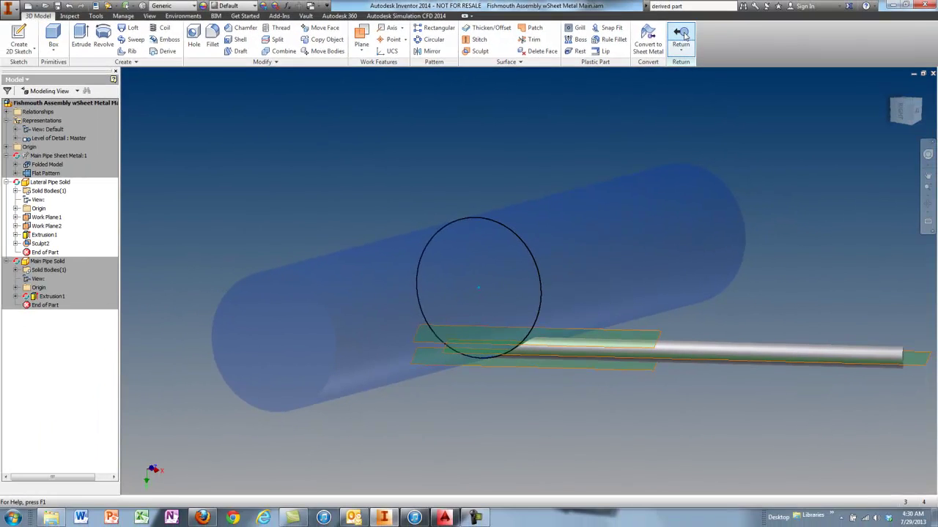
Finish the in-place edit, accept the warnings, and open Lateral Pipe Solid in its own window
left_click(682, 34)
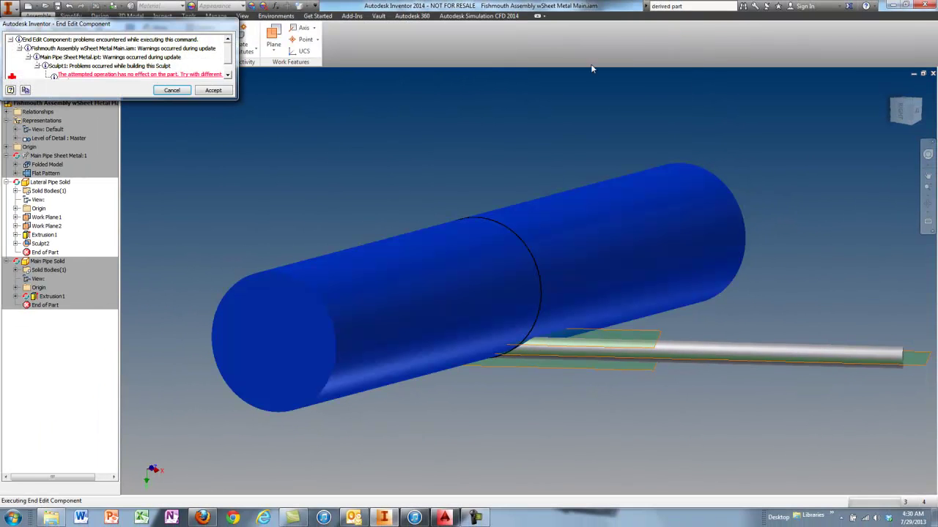
left_click(213, 90)
right_click(764, 357)
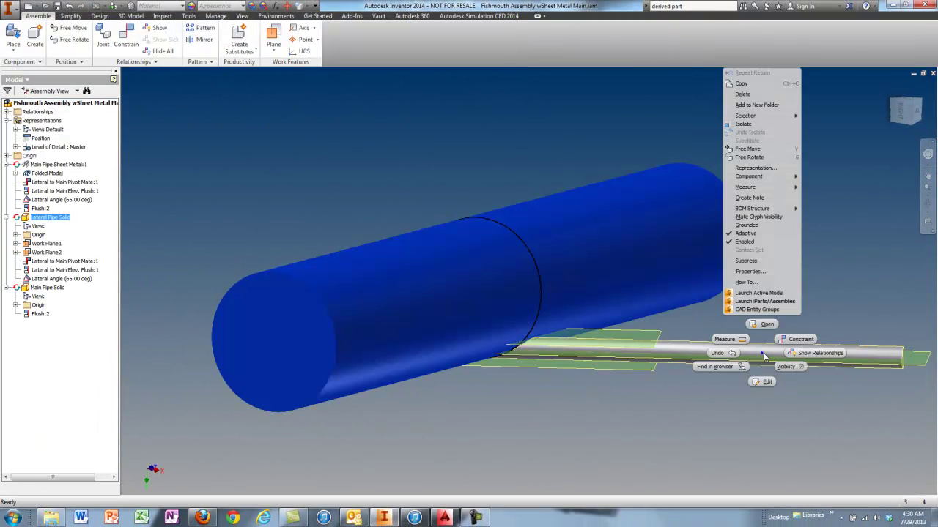
left_click(766, 324)
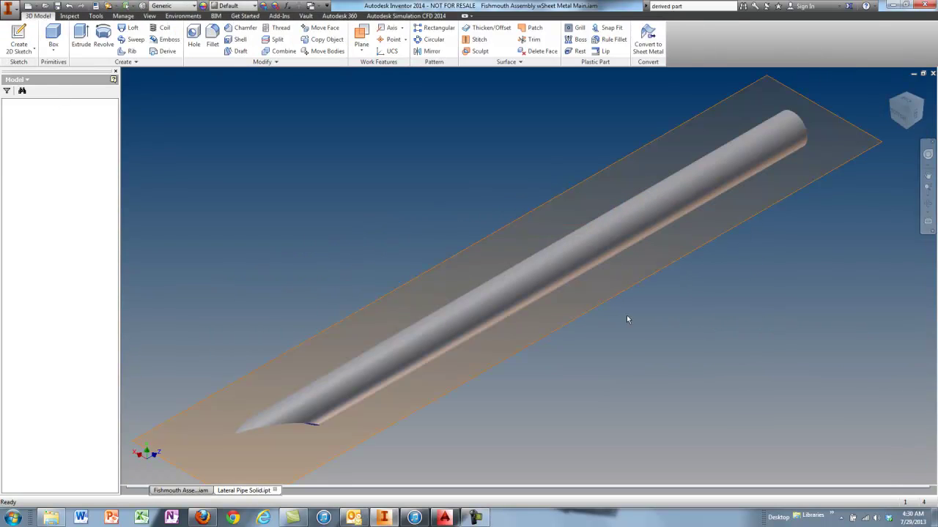
Orbit and zoom around the pipe to inspect its angled, elliptical cut end
middle_click_drag(496, 356, 516, 432, "shift")
left_click_drag(557, 339, 630, 235)
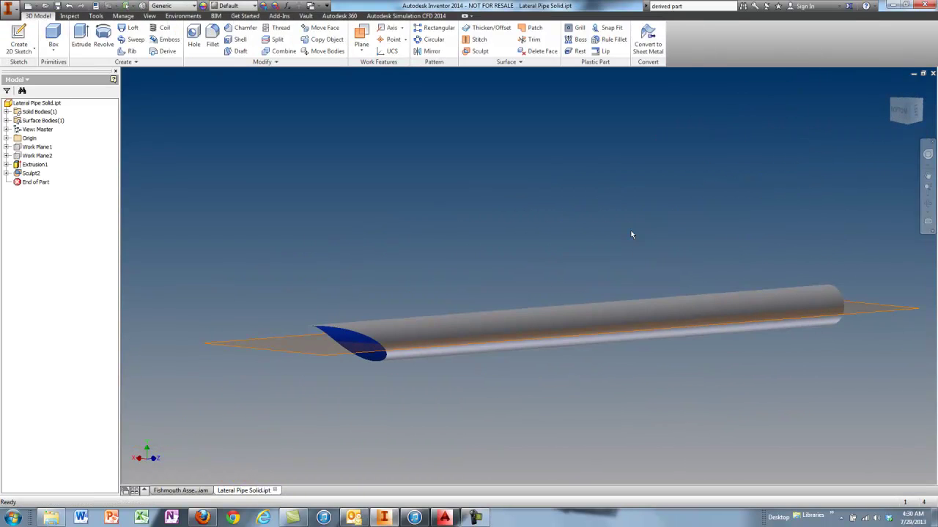
left_click(909, 110)
left_click(918, 108)
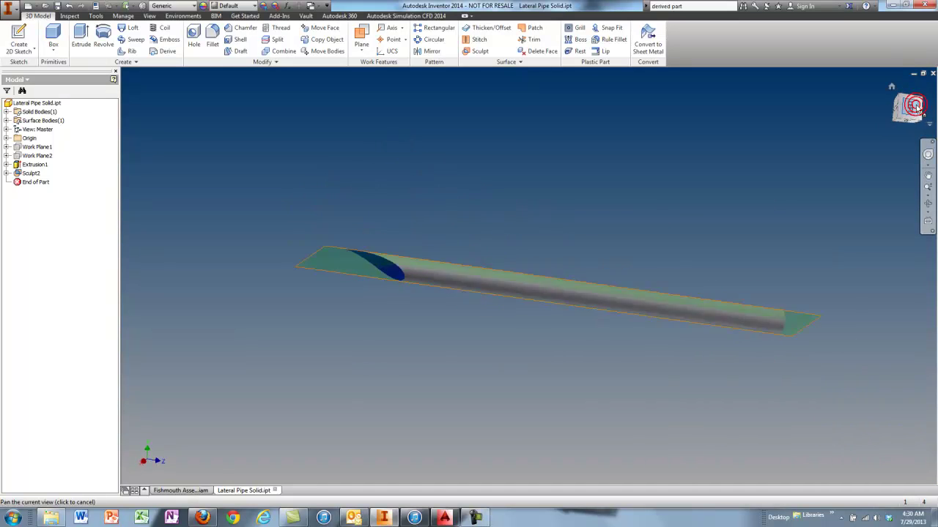
scroll(385, 271, "up", 3)
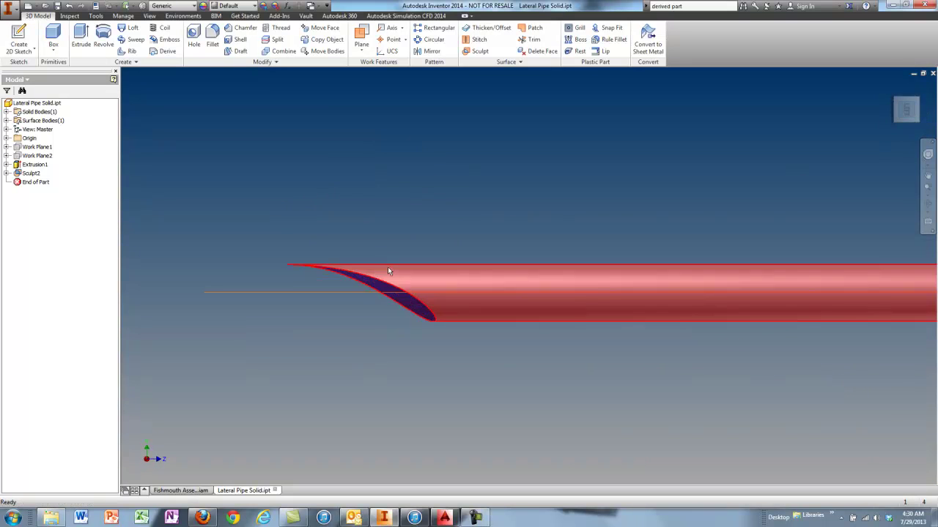
left_click(907, 111)
middle_click_drag(414, 284, 440, 296, "shift")
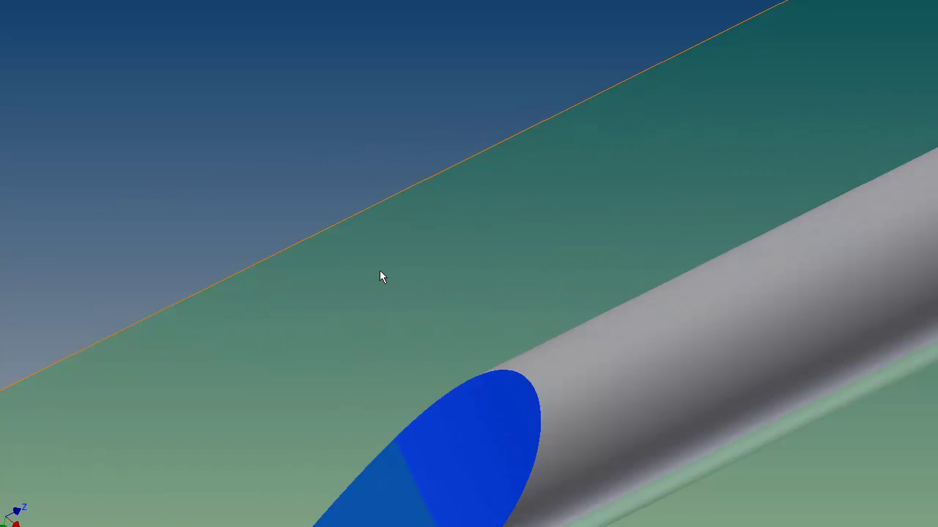
scroll(385, 270, "down", 5)
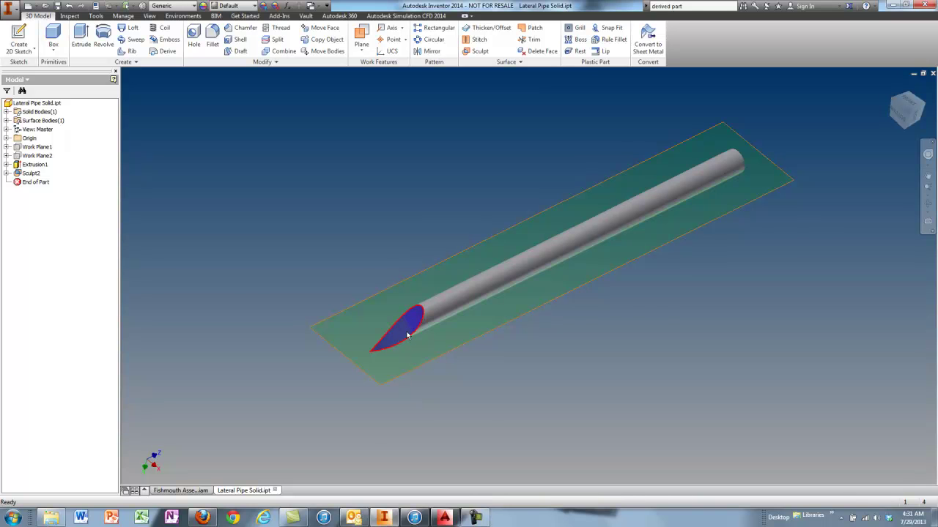
scroll(408, 335, "down", 2)
middle_click_drag(425, 300, 408, 316)
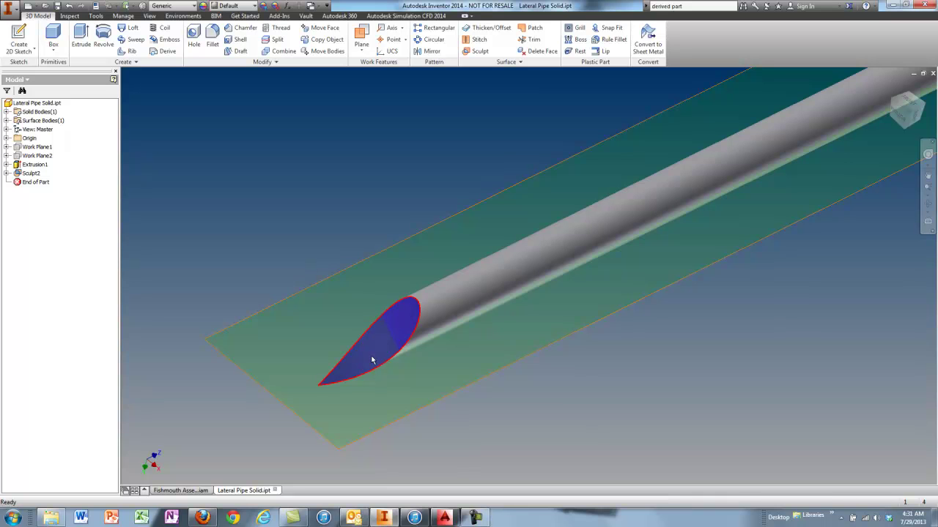
left_click(407, 302)
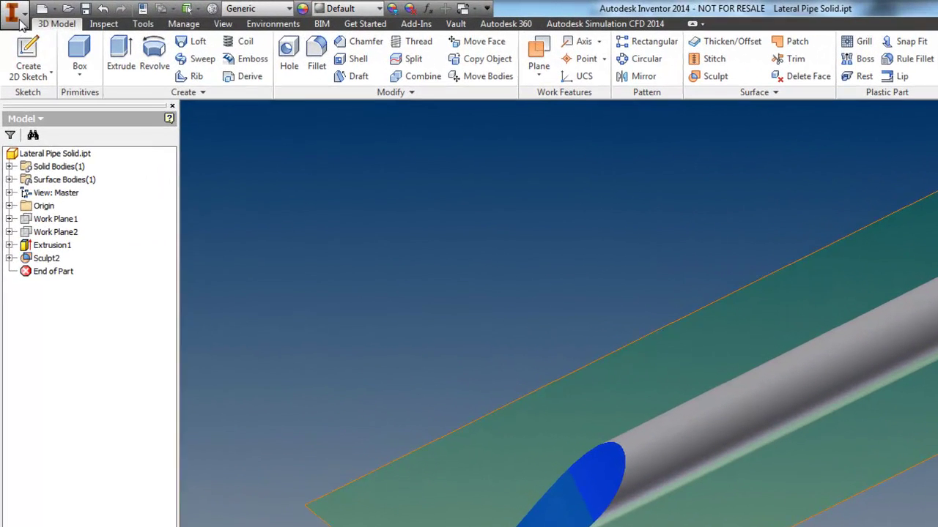
left_click(11, 11)
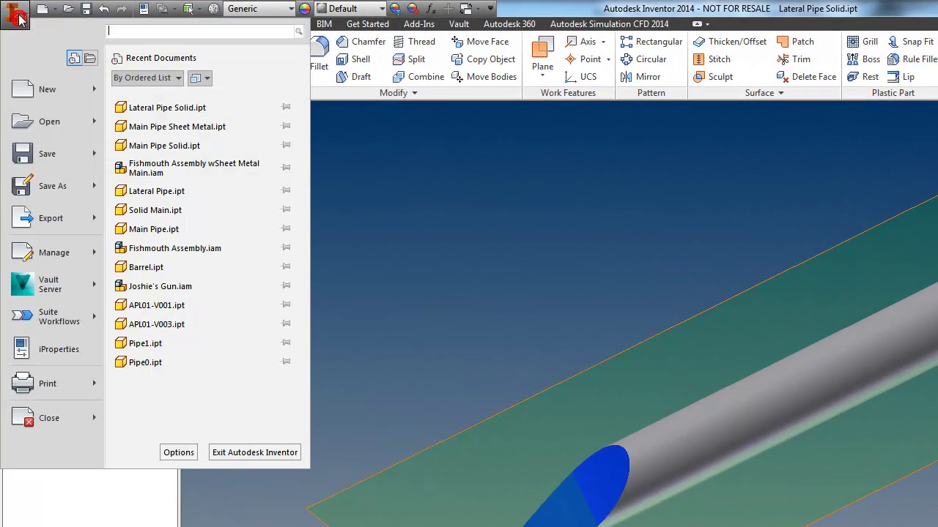
mouse_move(88, 227)
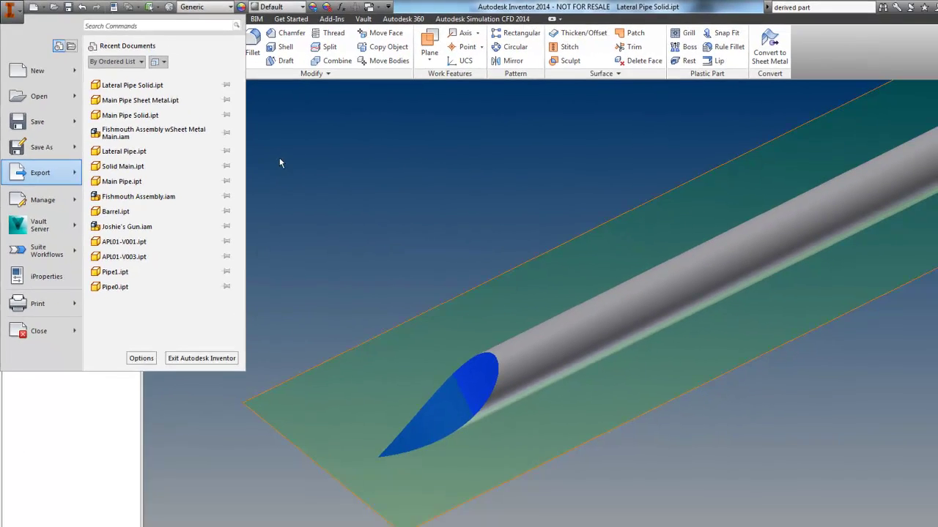
left_click(353, 206)
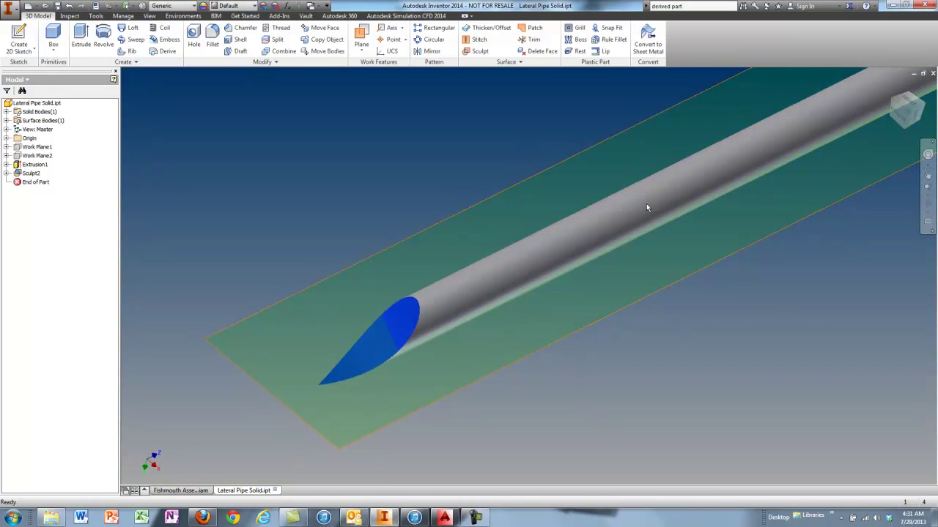
right_click(32, 174)
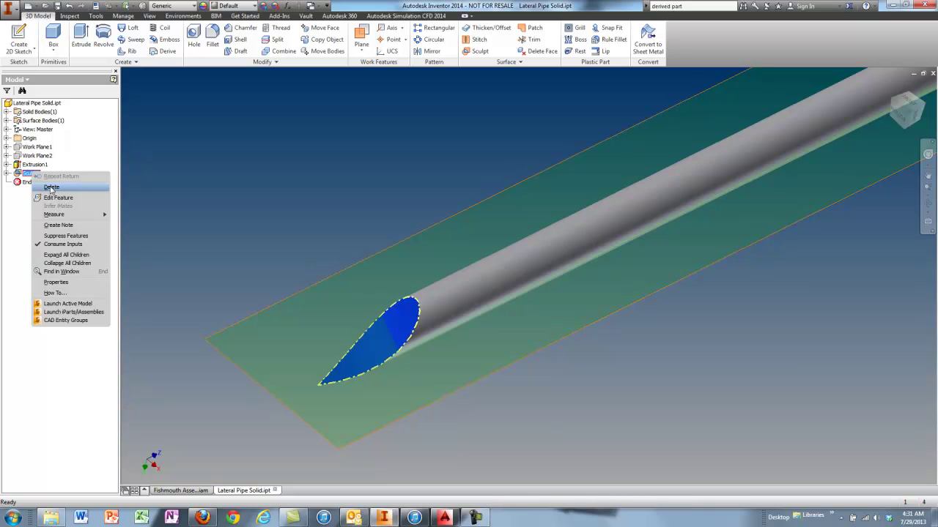
left_click(183, 169)
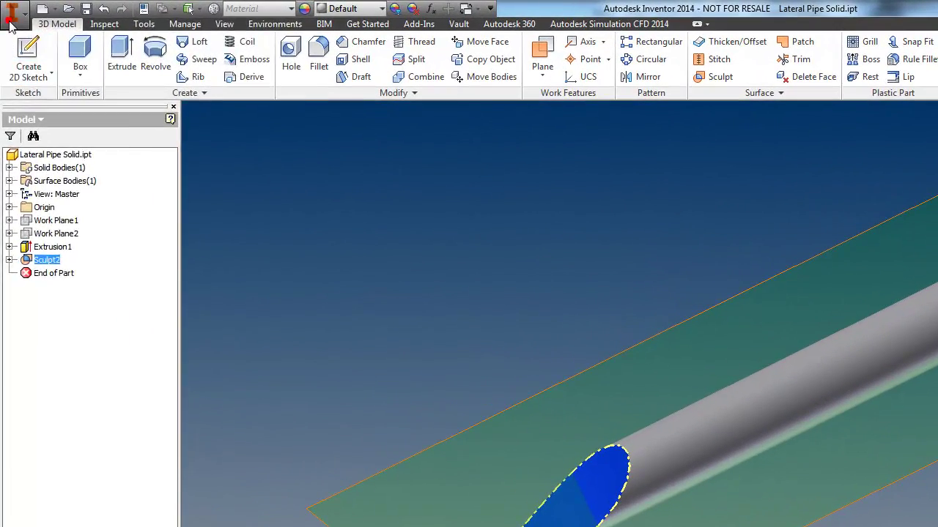
Close the Lateral Pipe Solid part, declining to save changes
left_click(8, 7)
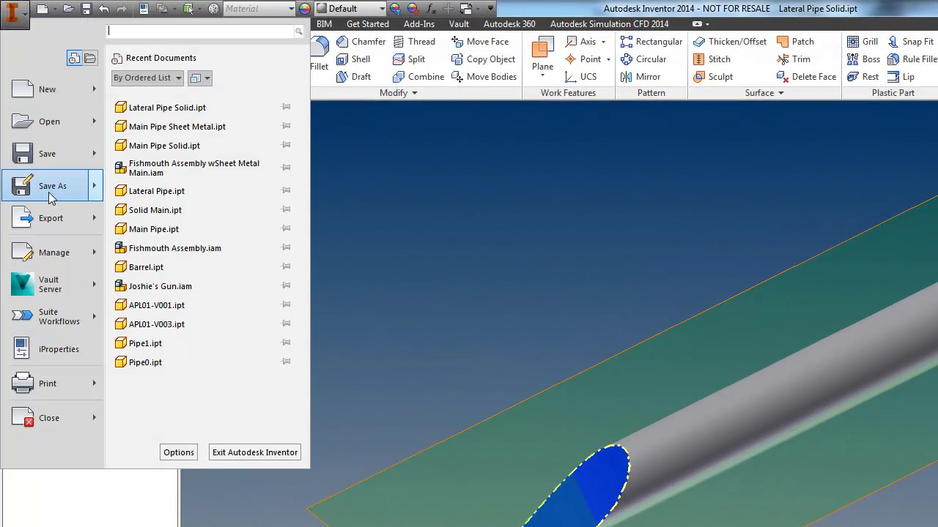
mouse_move(30, 189)
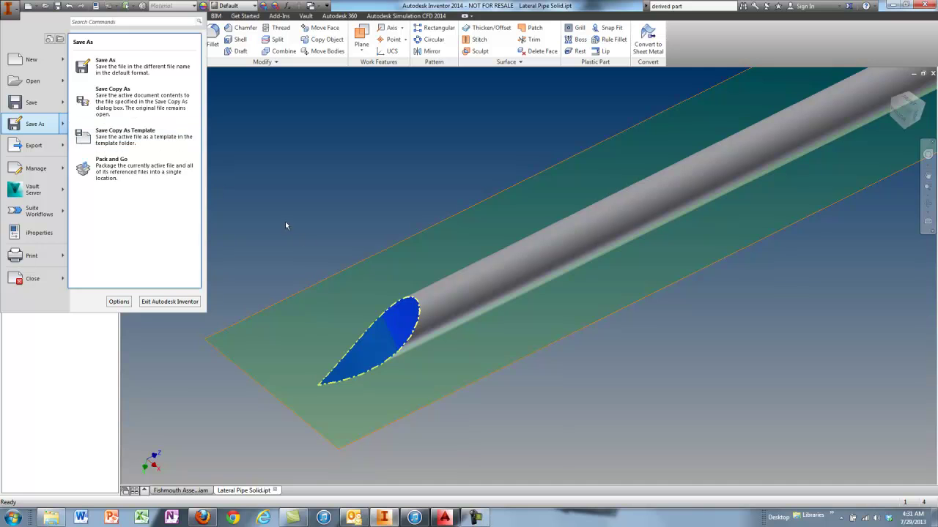
left_click(244, 167)
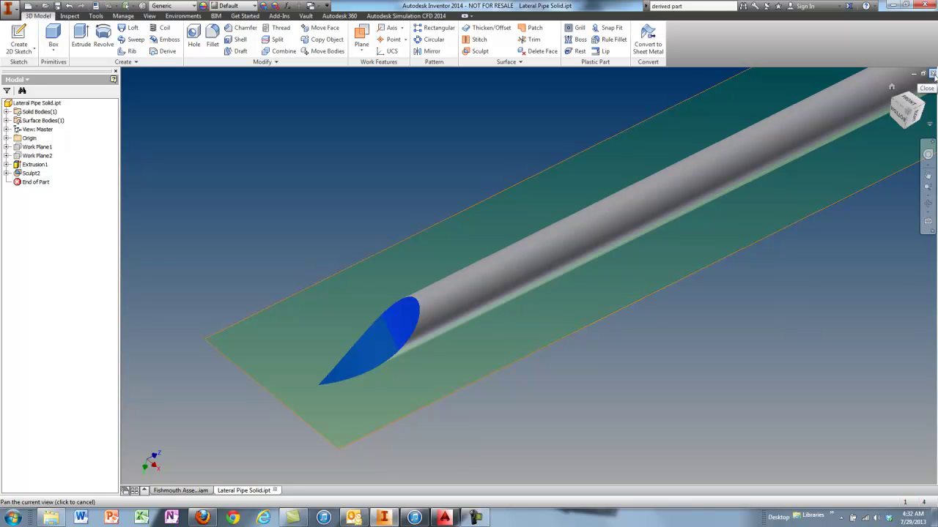
left_click(932, 73)
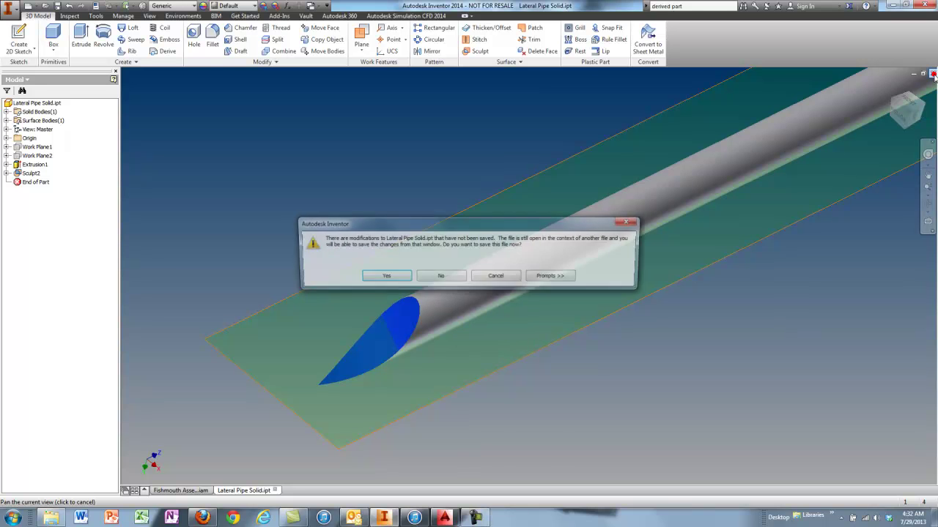
left_click(438, 276)
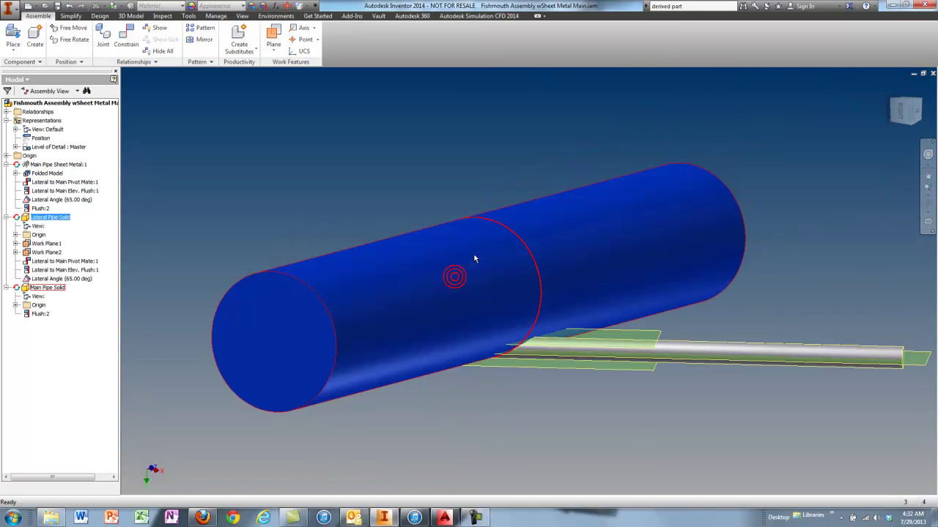
Undo back to the assembly and hide Main Pipe Solid
left_click(68, 6)
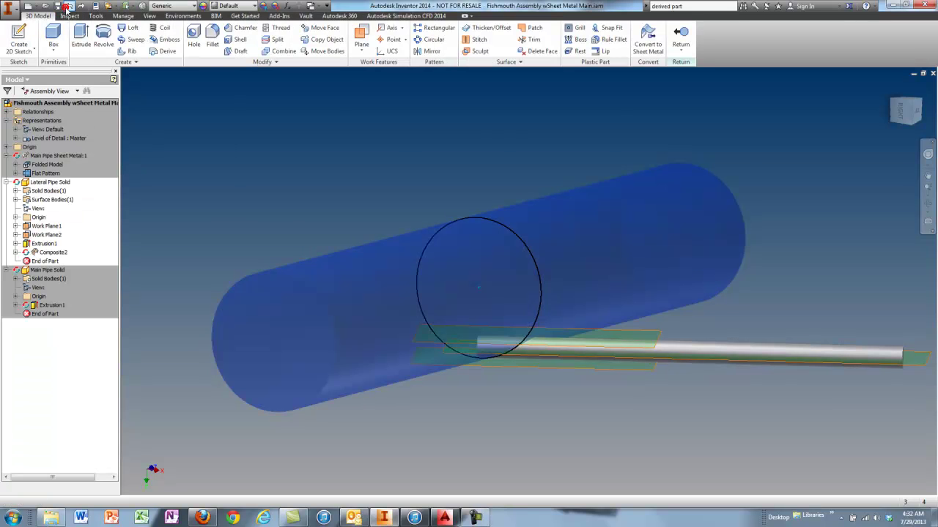
left_click(68, 6)
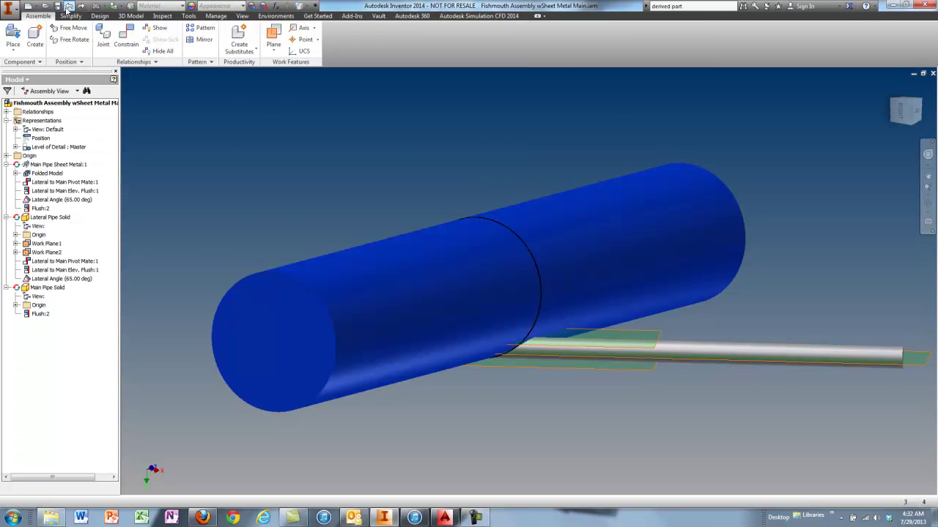
right_click(48, 288)
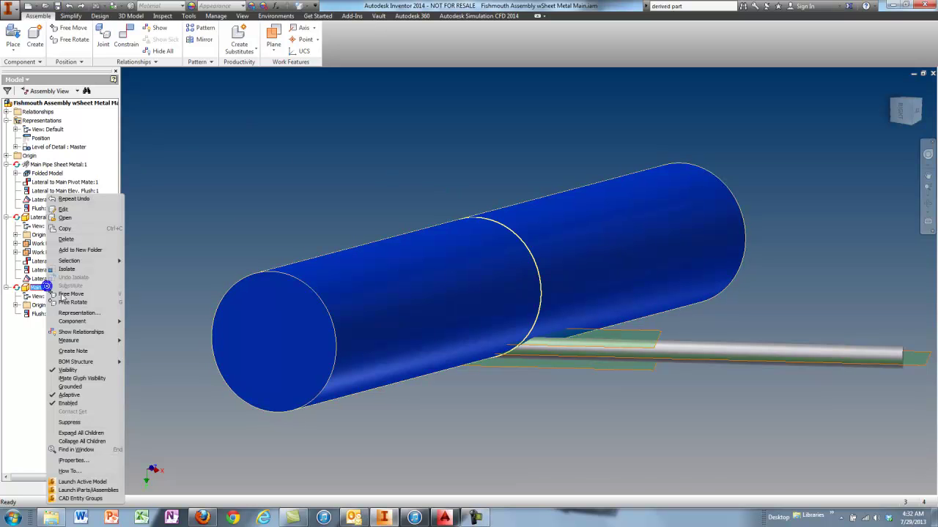
left_click(68, 370)
left_click(65, 165)
Make Main Pipe Sheet Metal:1 visible and edit it in place
right_click(64, 165)
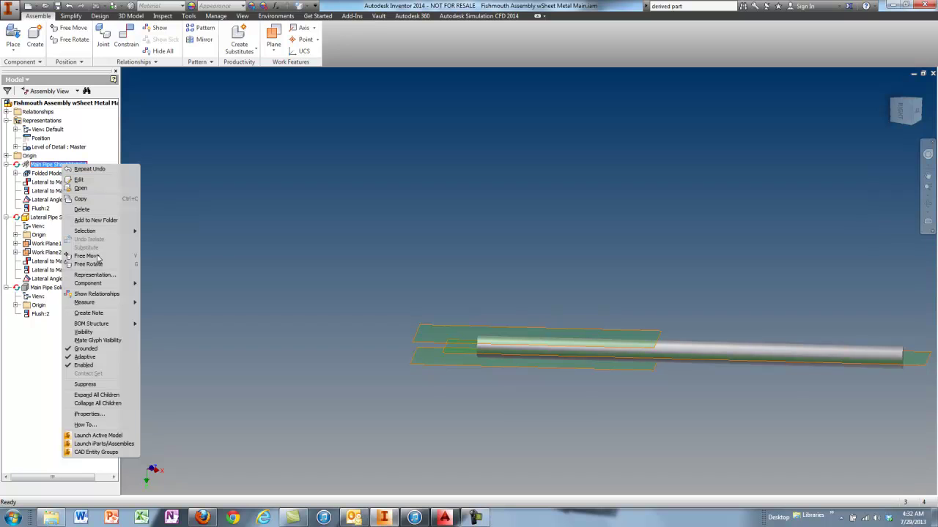
left_click(91, 331)
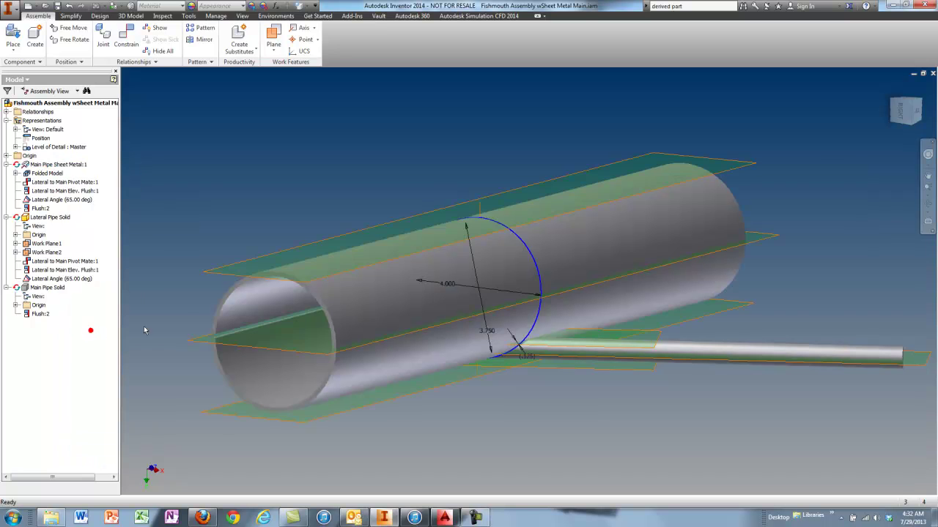
double_click(57, 173)
Open the main pipe's Sketch1 and name the 4.000 diameter dimension OD
left_click(16, 165)
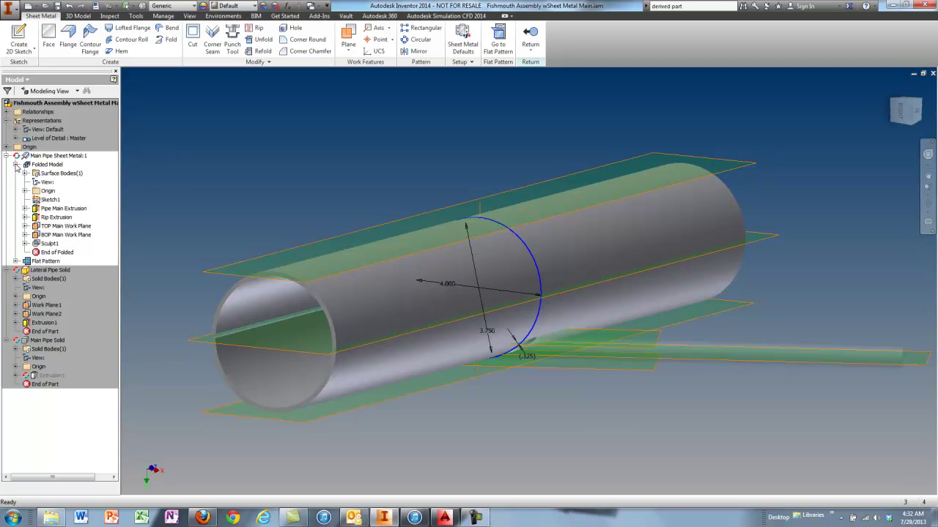
double_click(47, 201)
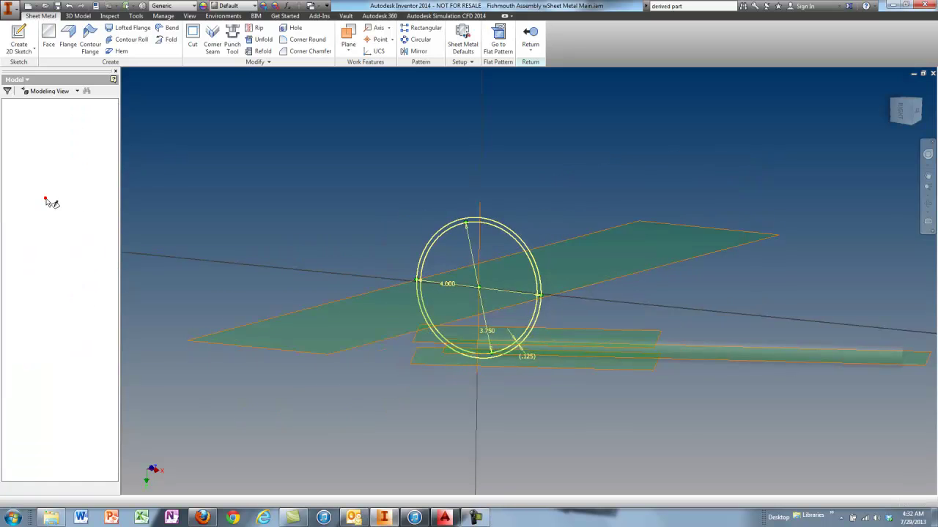
scroll(559, 251, "down", 2)
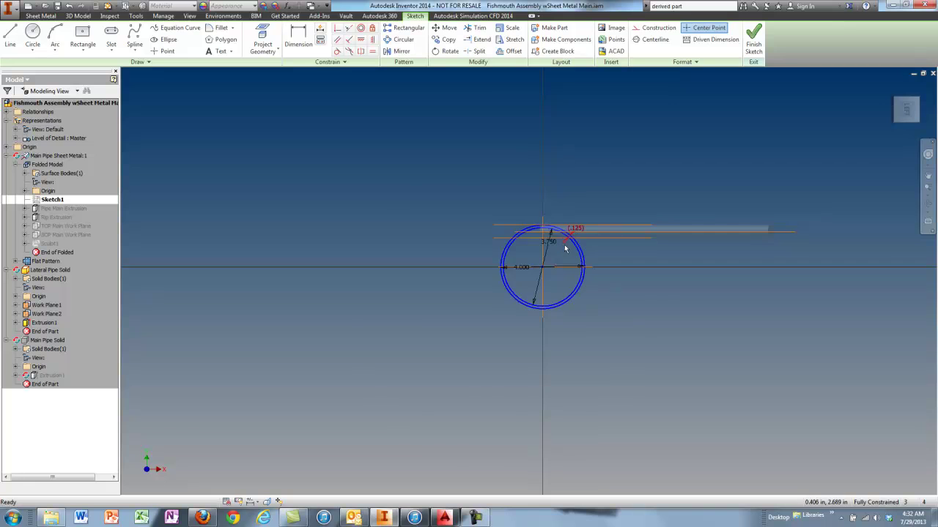
scroll(561, 252, "up", 5)
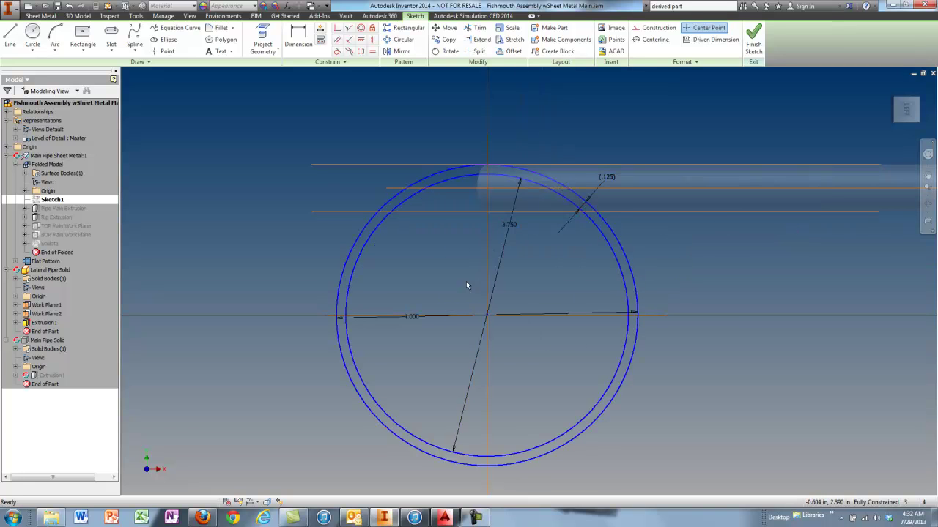
right_click(414, 320)
left_click(422, 350)
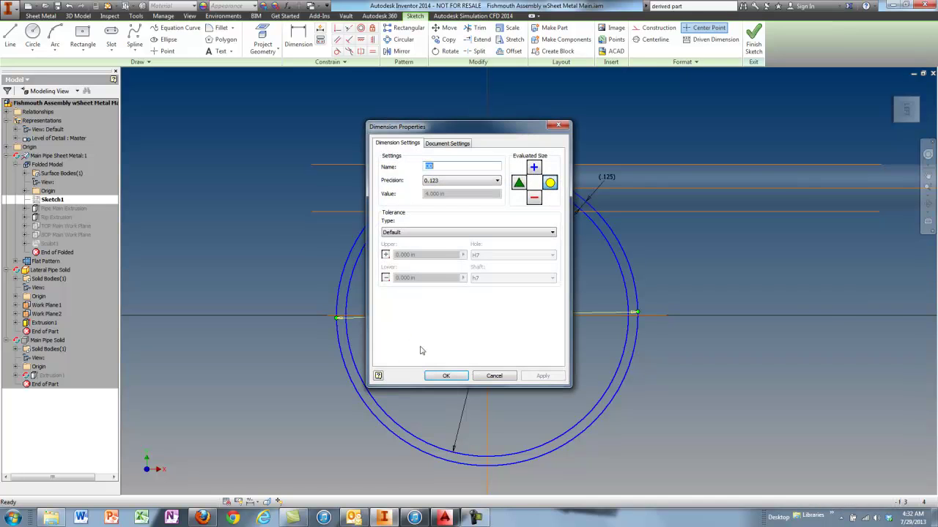
type("OD")
left_click(462, 378)
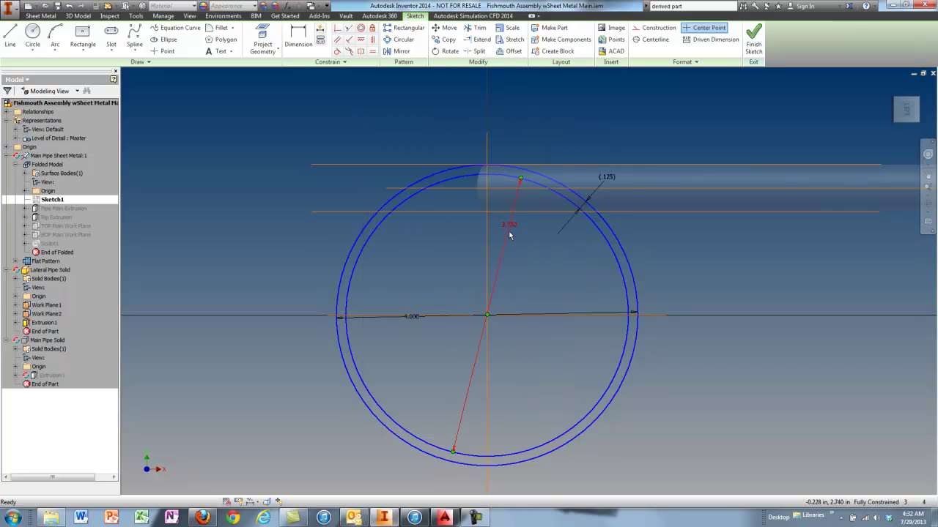
Check that the (.125) thickness dimension is named PipeWallThickness, then cancel
right_click(608, 181)
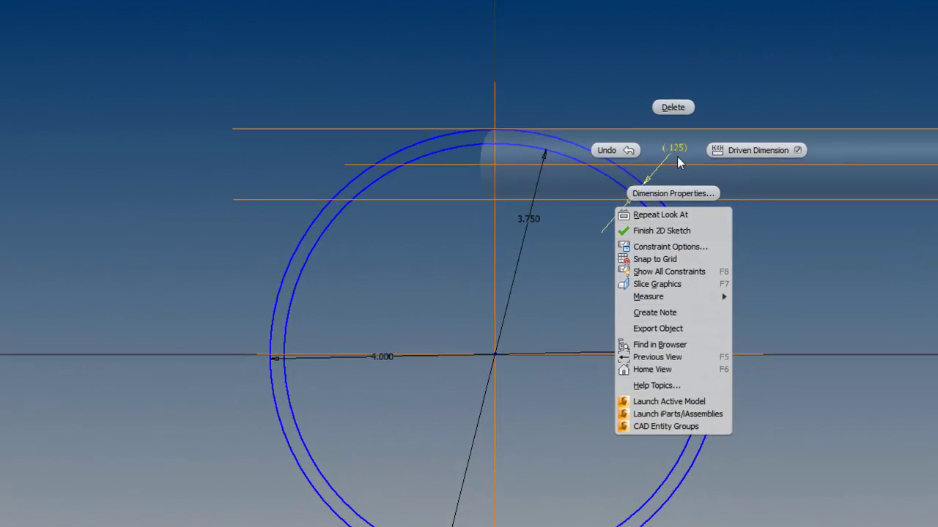
left_click(675, 190)
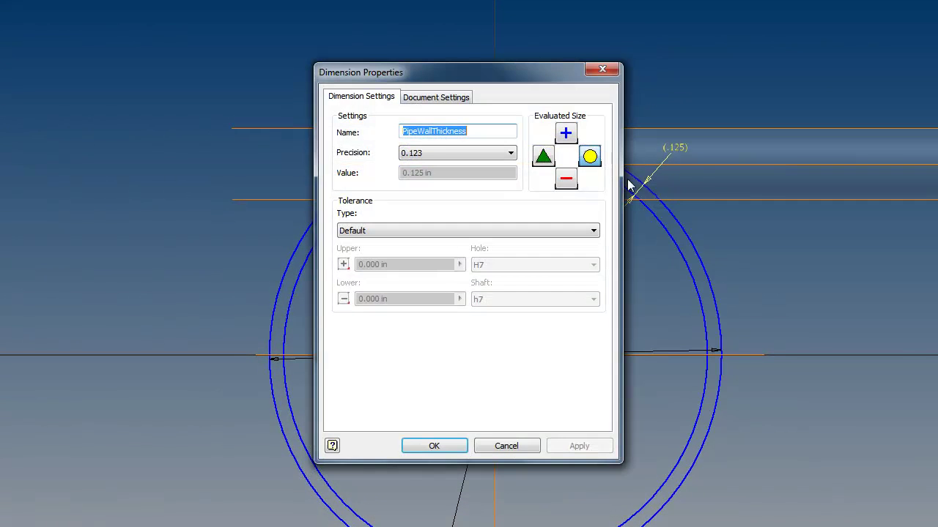
left_click(476, 130)
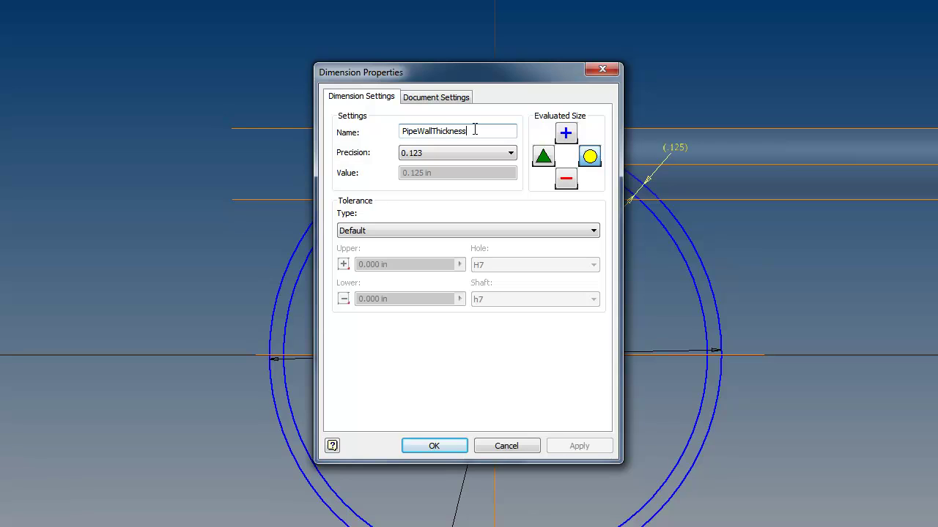
left_click_drag(464, 131, 402, 132)
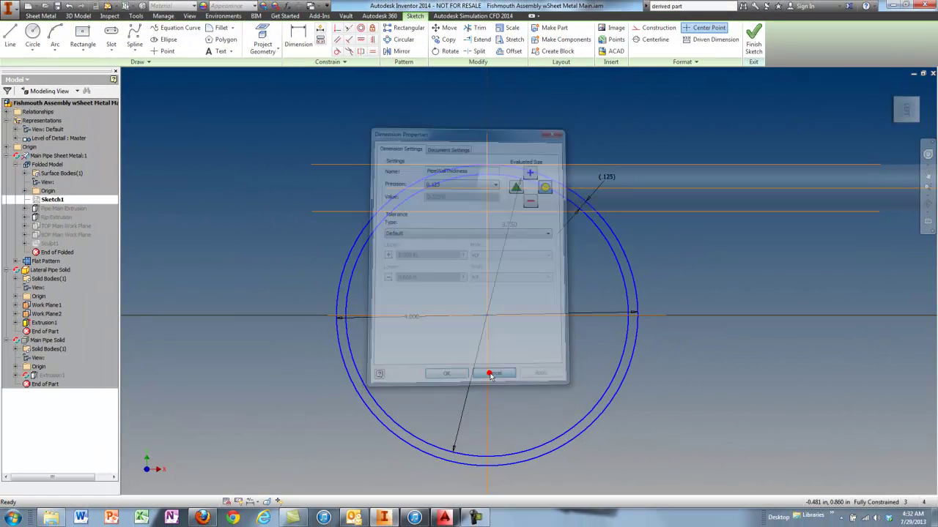
left_click(496, 392)
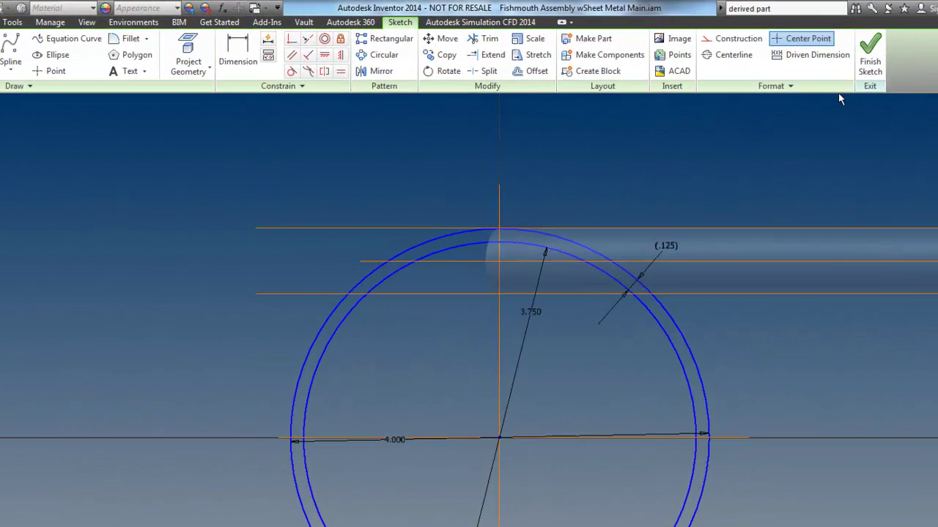
Exit Sketch1 and check Sheet Metal Defaults thickness is PipeWallThickness, 0.125 in, without changing anything
left_click(753, 40)
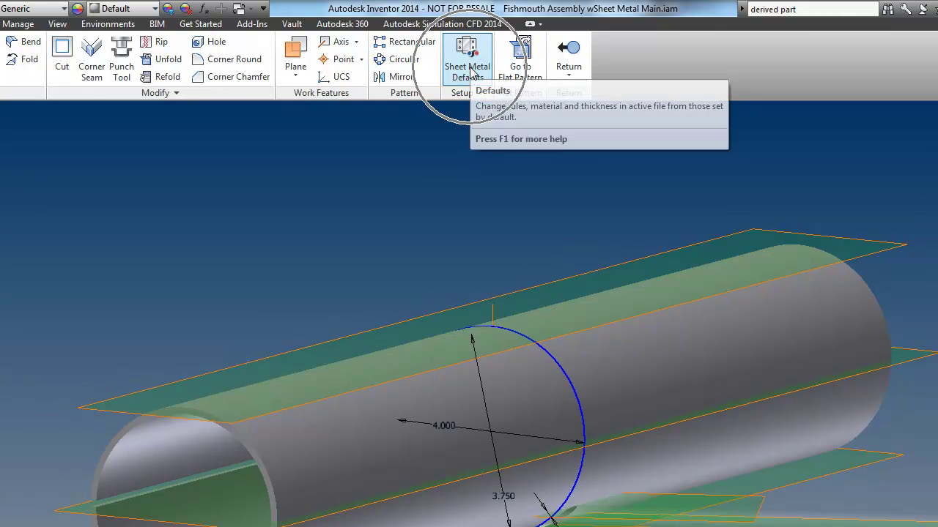
left_click(470, 70)
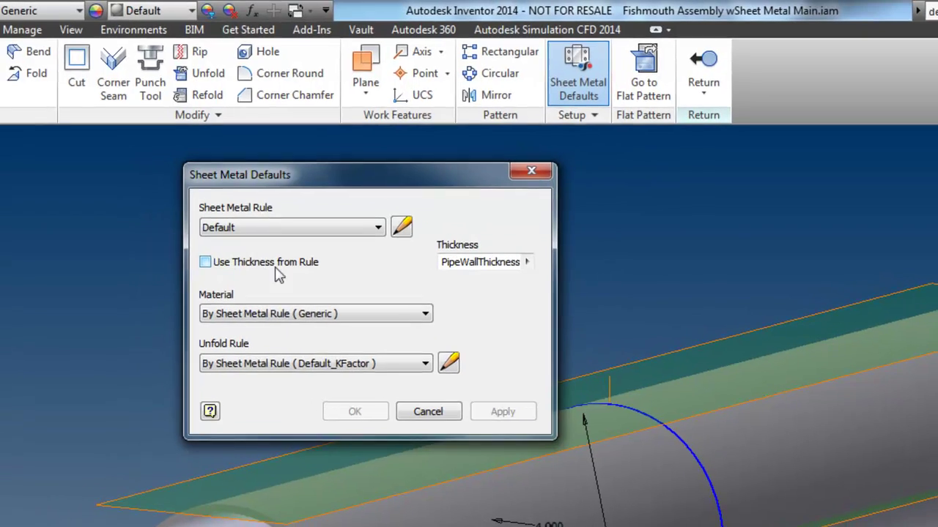
left_click(412, 223)
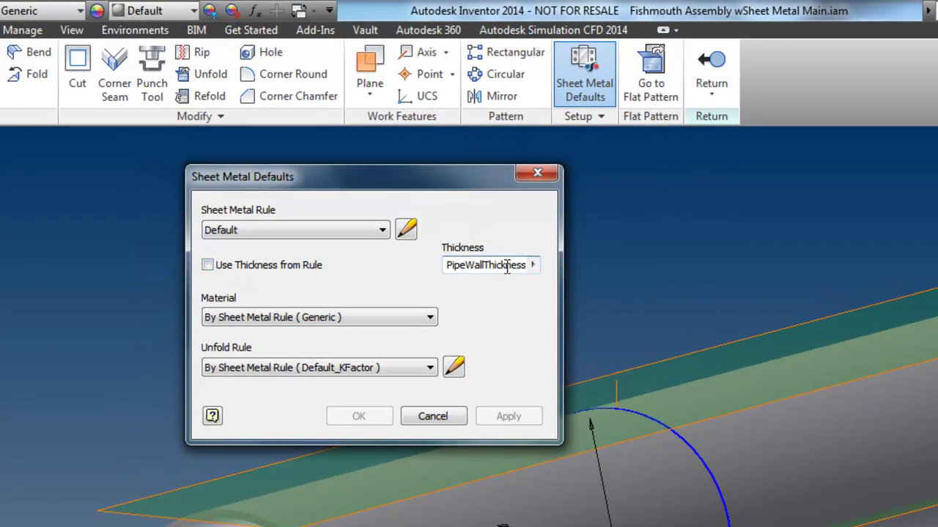
left_click_drag(507, 268, 447, 269)
left_click(532, 264)
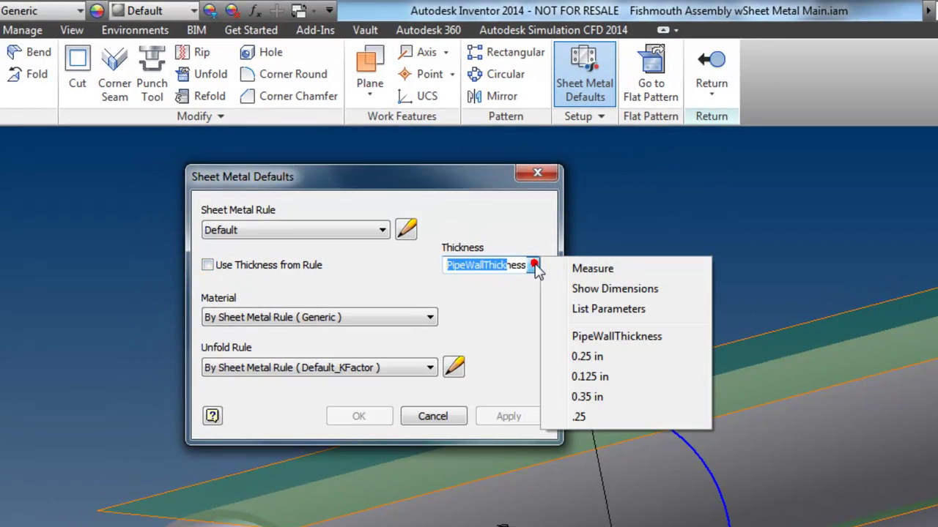
left_click(612, 337)
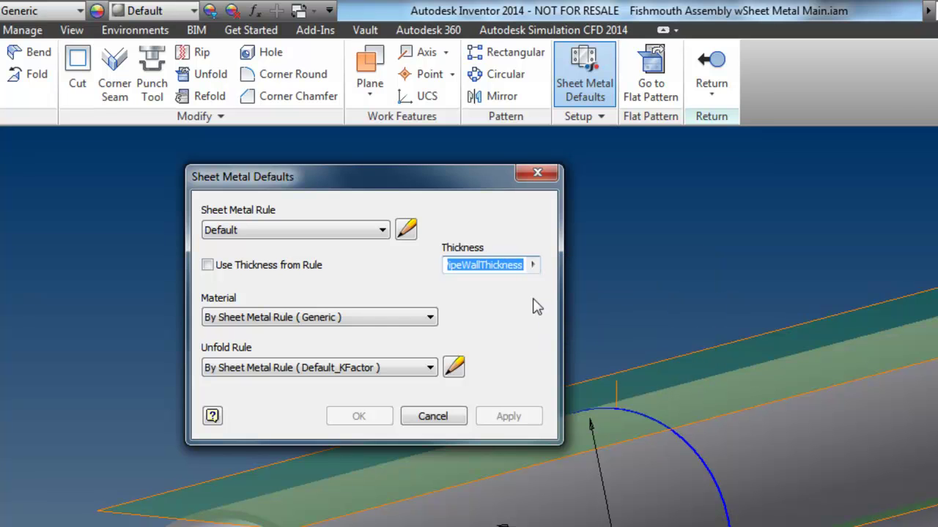
mouse_move(476, 266)
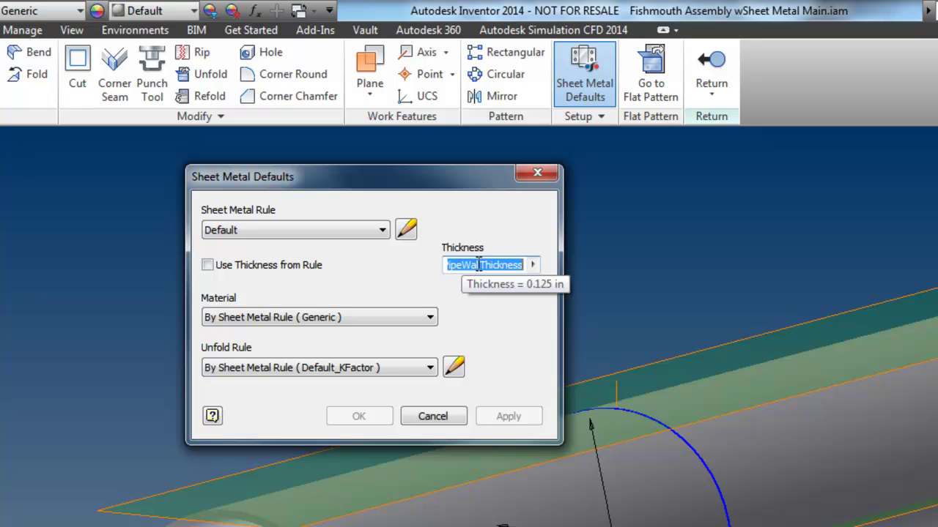
left_click(433, 416)
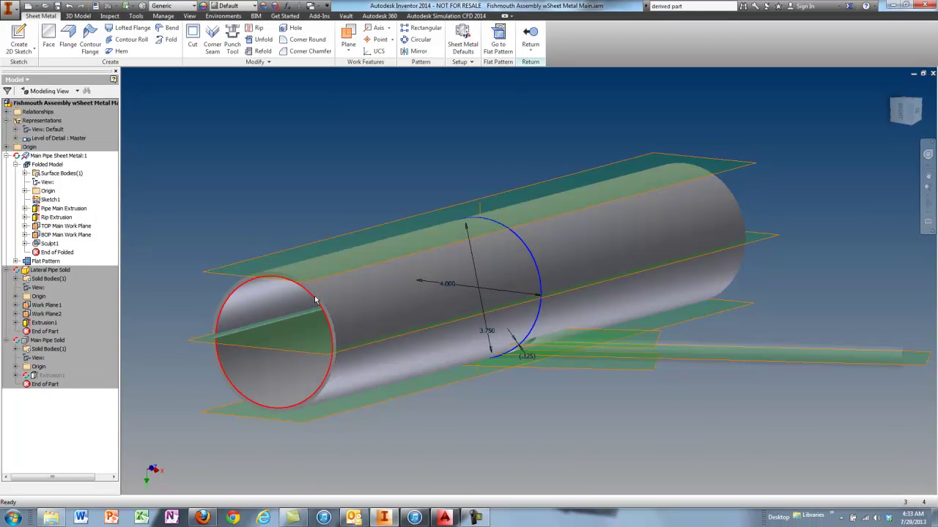
left_click(462, 39)
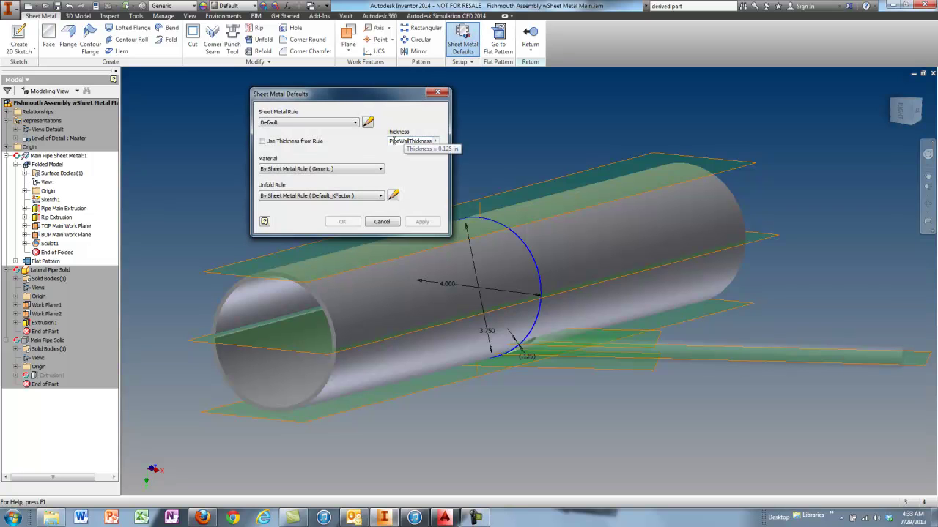
left_click(386, 222)
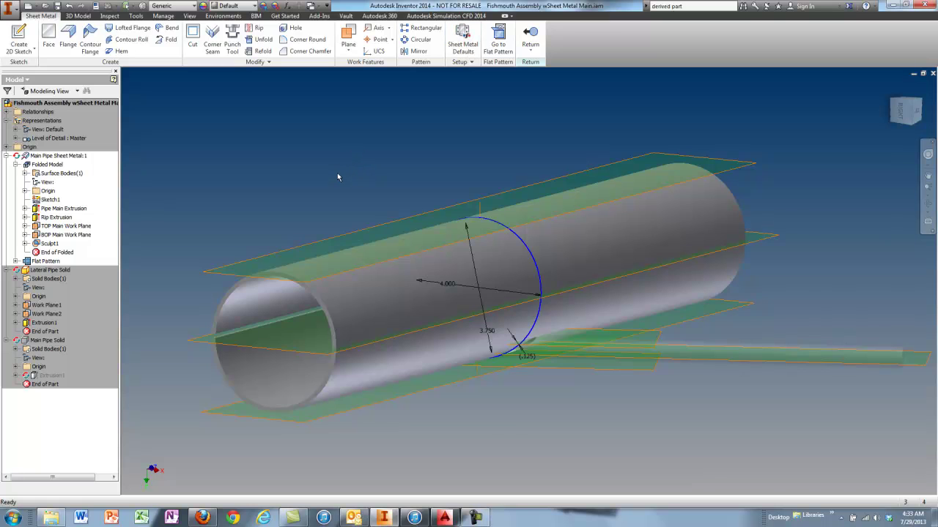
Switch to the Firefox video 'Autodesk Inventor Tips & Tricks - Subtracting One Solid From Another'
scroll(337, 177, "up", 3)
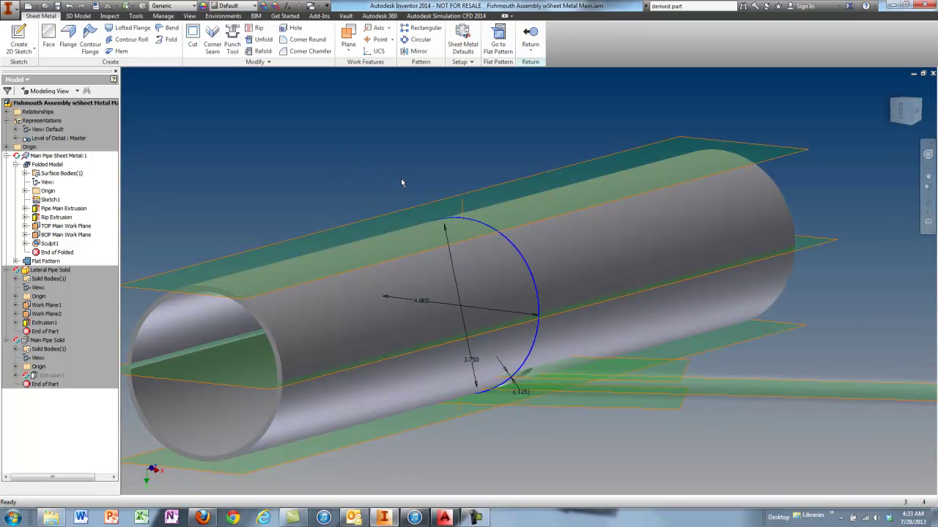
scroll(401, 183, "down", 2)
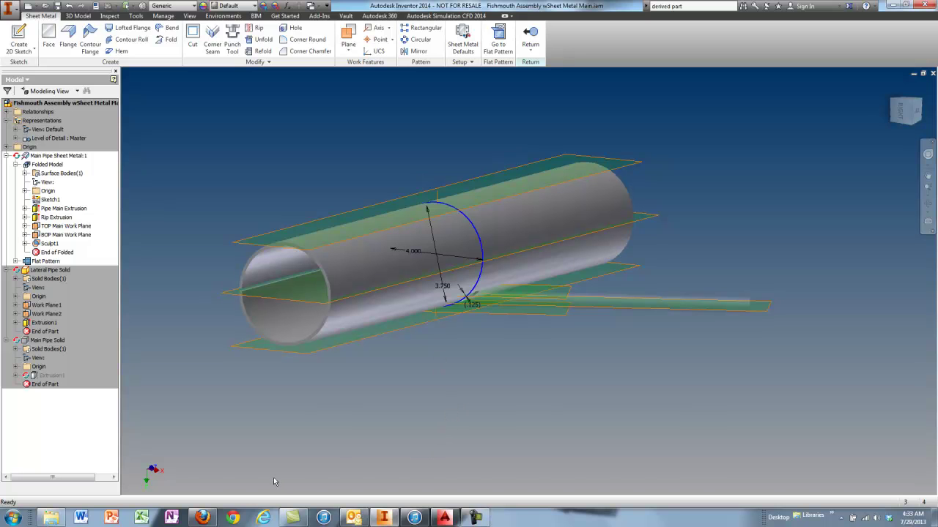
mouse_move(205, 517)
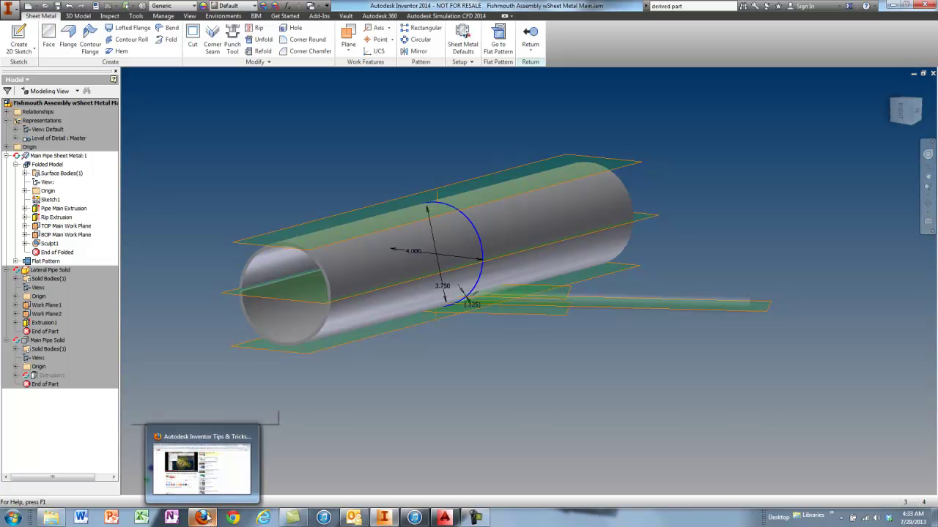
left_click(206, 483)
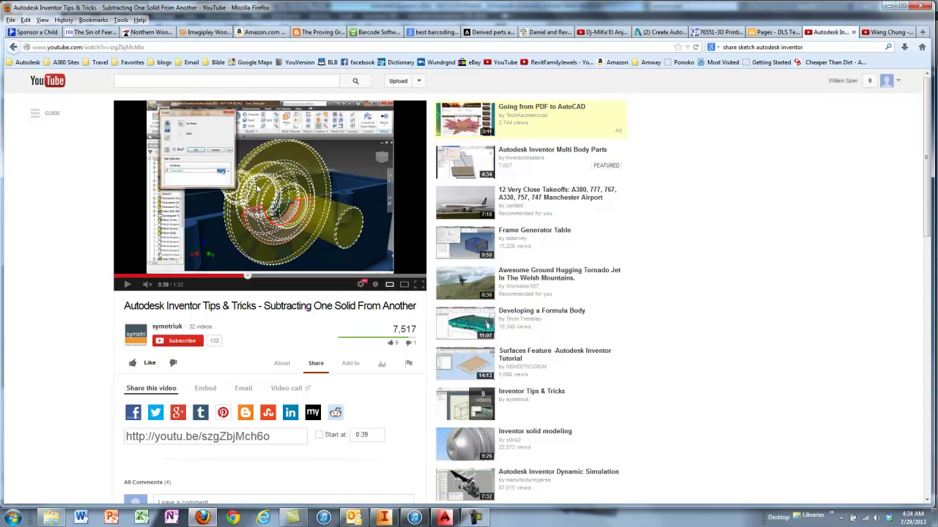
Return to Inventor's sheet-metal main pipe with its 4.000 and 3.750 diameters
left_click(383, 518)
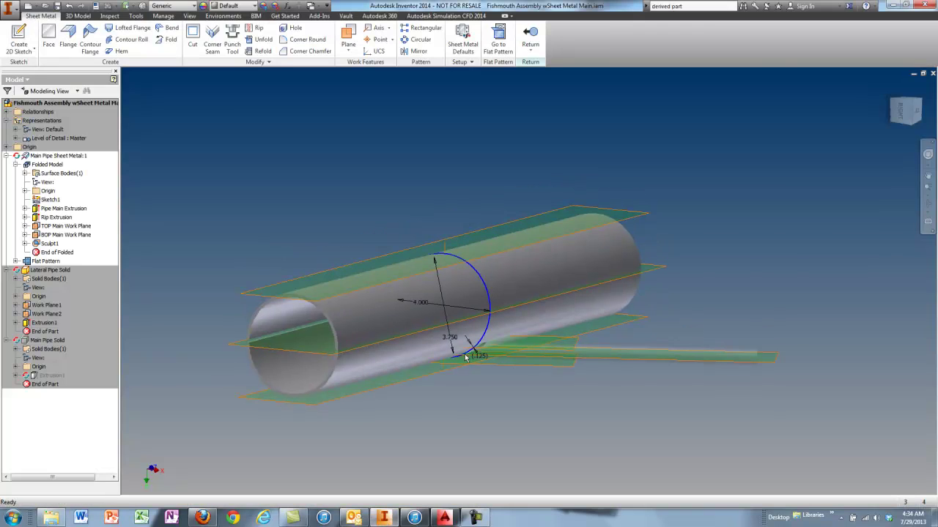
scroll(469, 364, "down", 3)
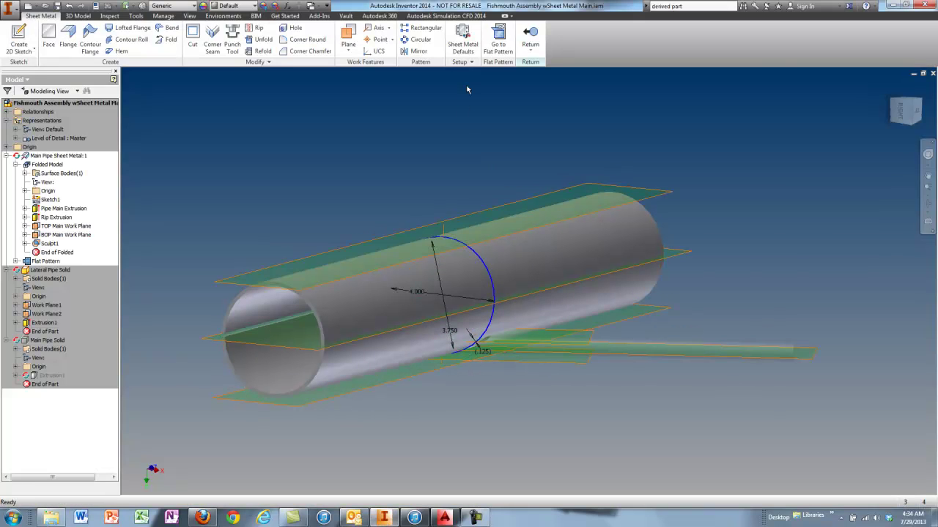